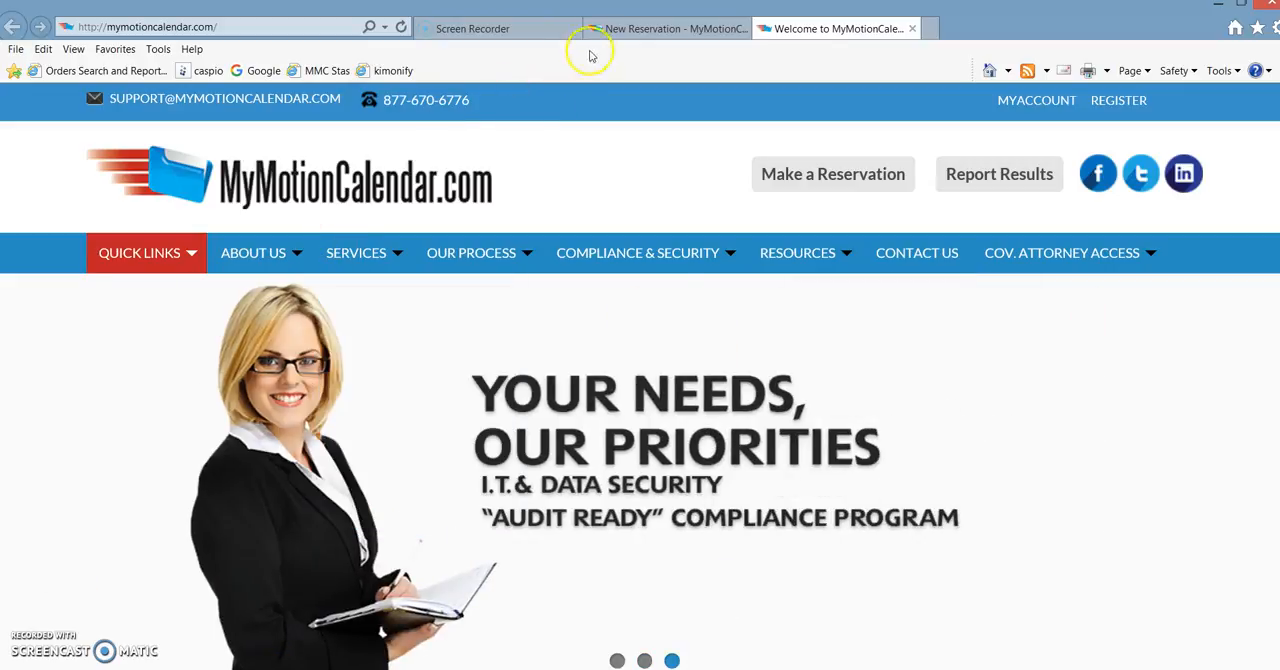
- Switch to the New Reservation form and go to its Contact Information section
click(648, 30)
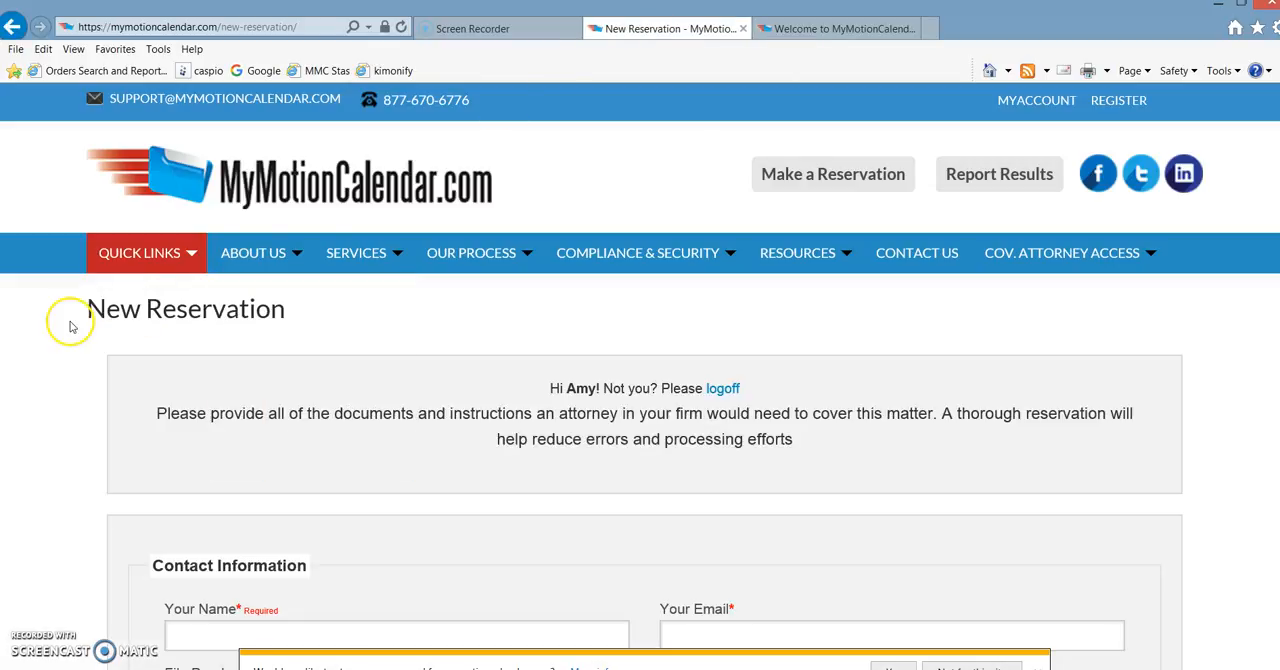
scroll(61, 369, down, 3)
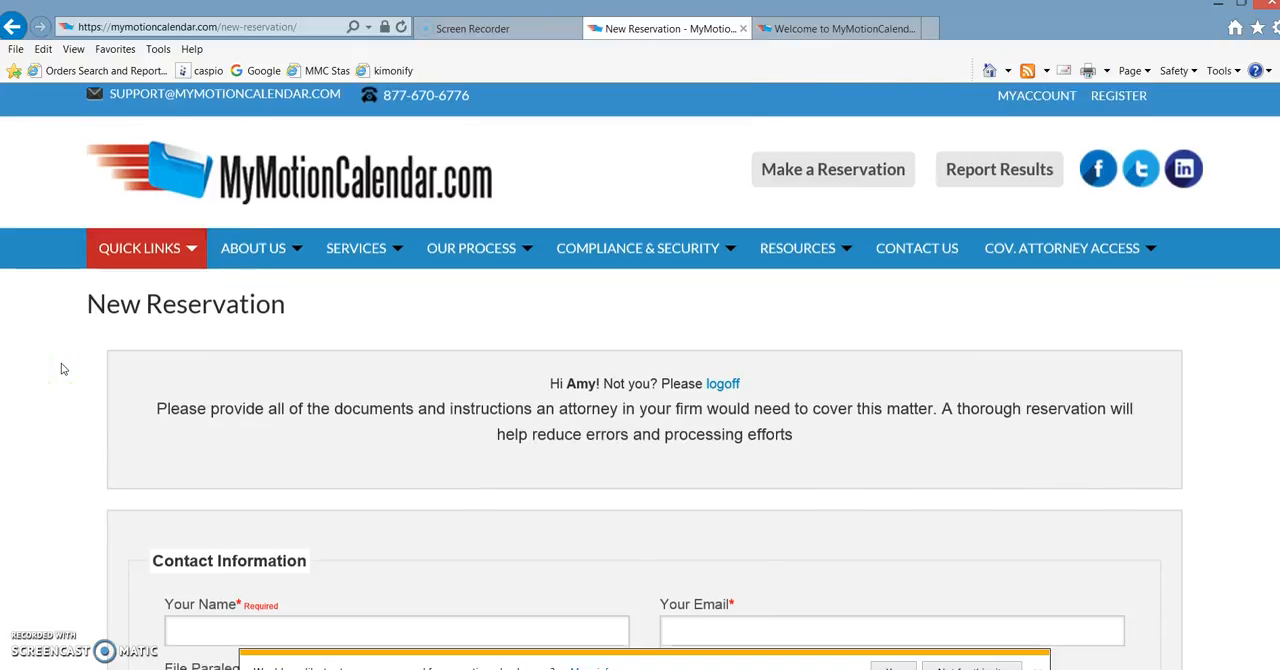
scroll(61, 369, down, 6)
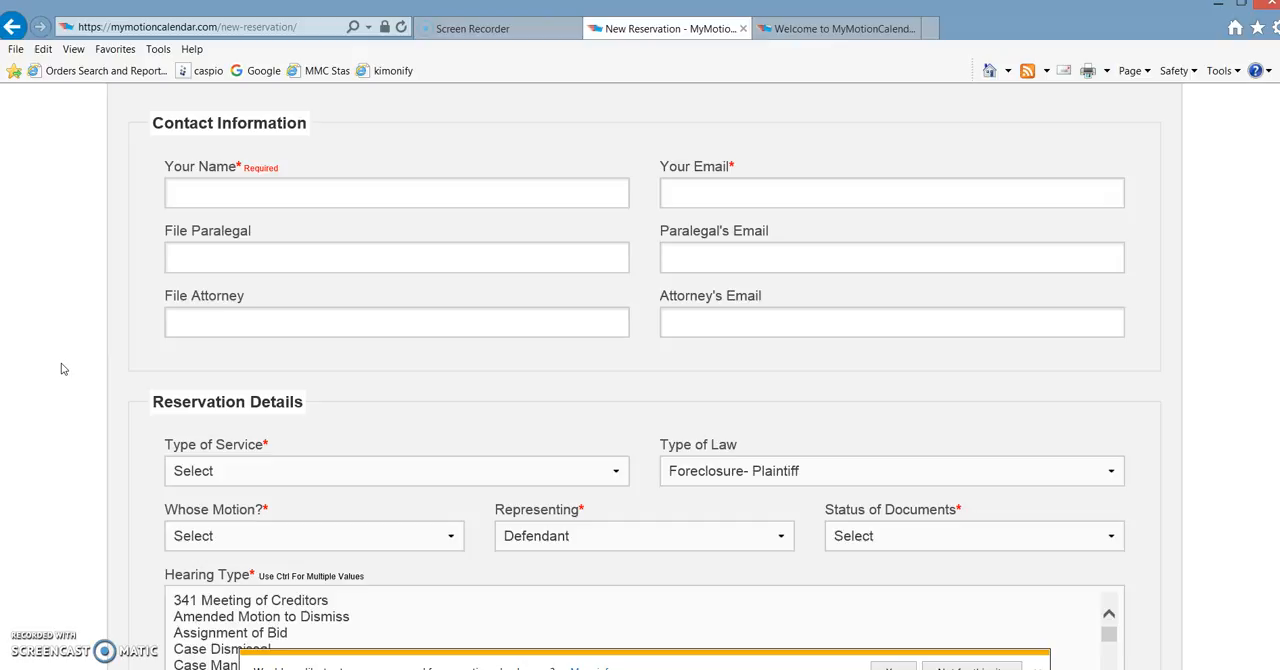
- Examine the Contact Information fields for the requester's, paralegal's and attorney's names and emails
click(299, 195)
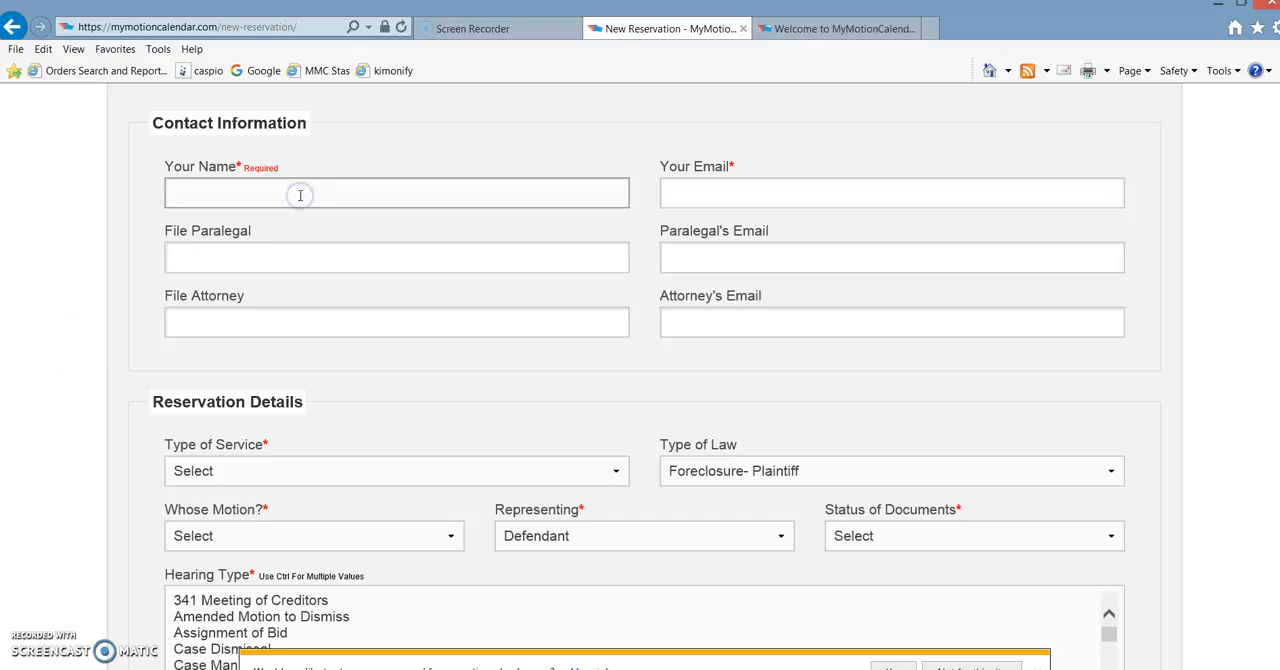
click(229, 251)
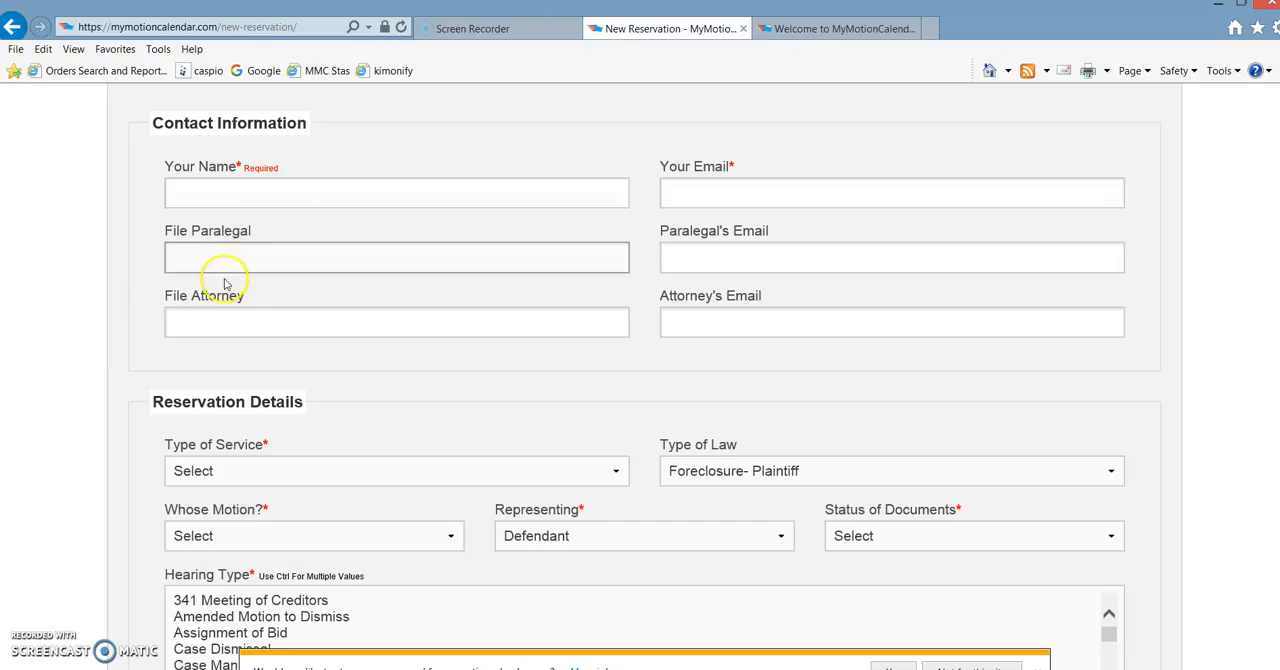
click(214, 323)
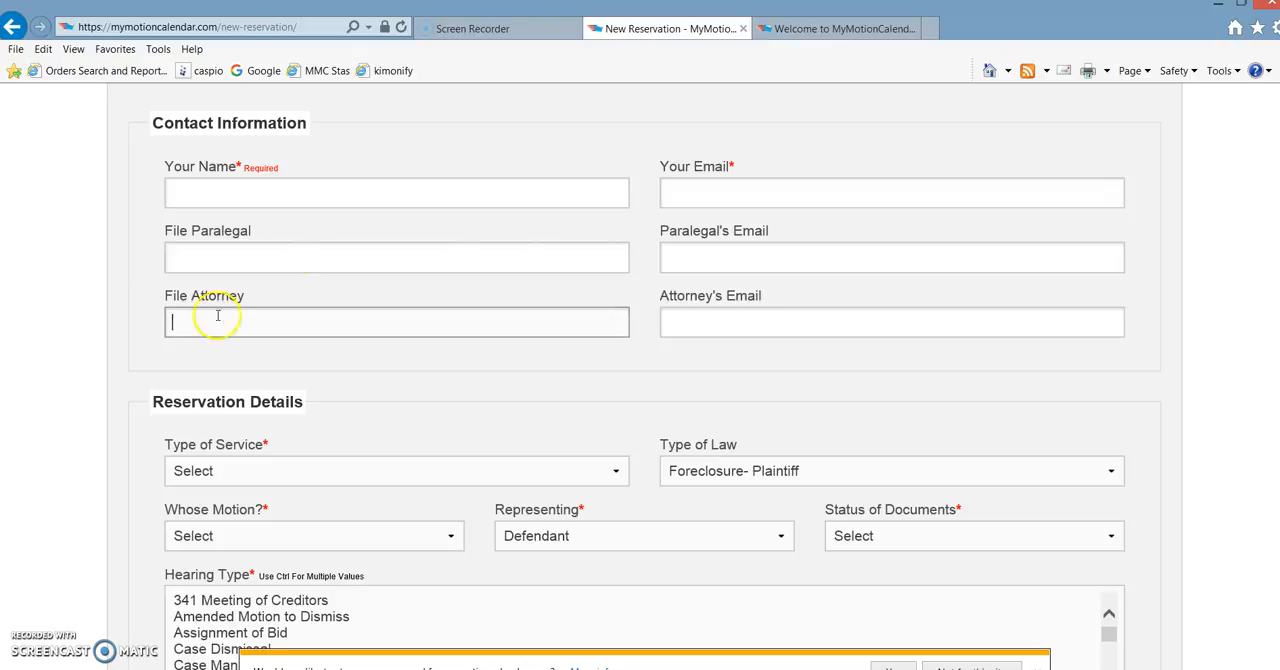
click(760, 265)
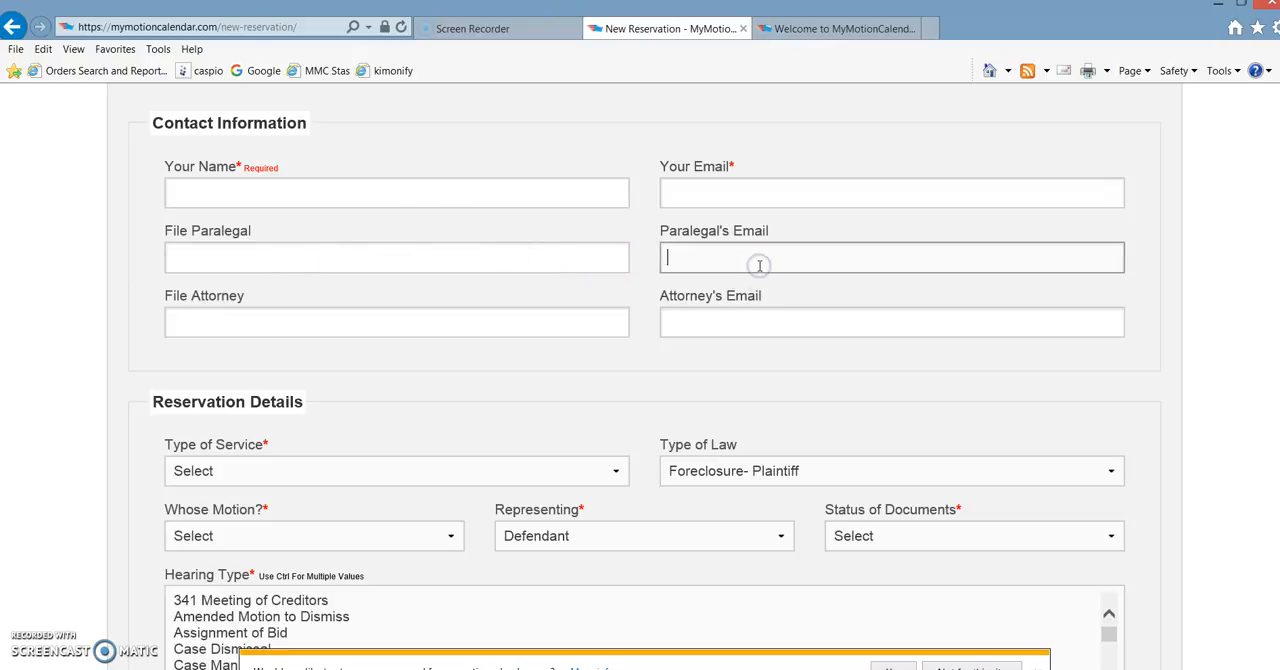
click(707, 332)
click(737, 258)
click(703, 316)
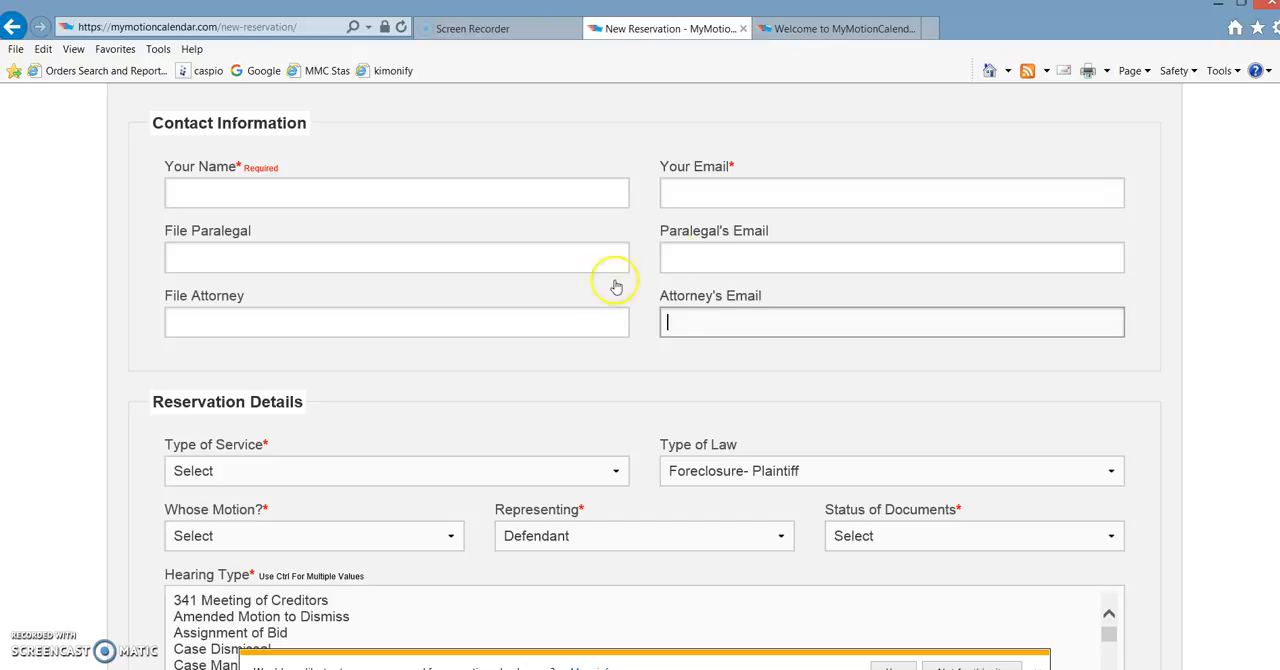
click(665, 409)
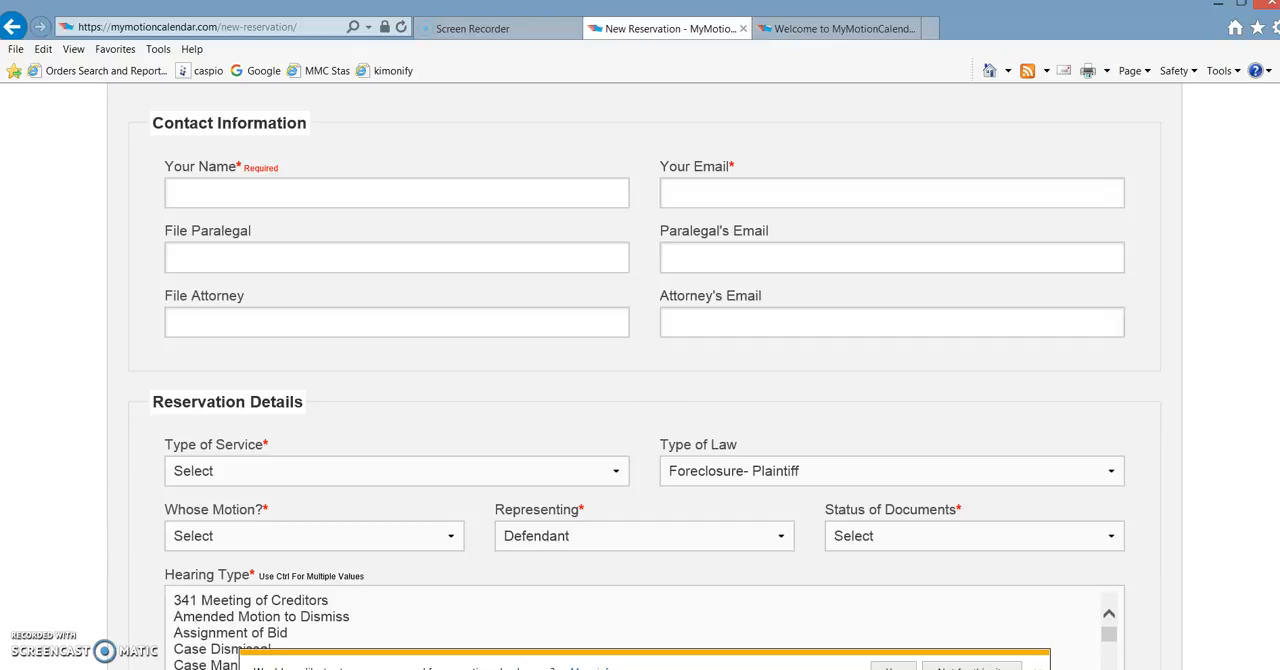
click(117, 447)
- Set the Type of Service in Reservation Details to Hearing- Uncontested
scroll(117, 447, down, 1)
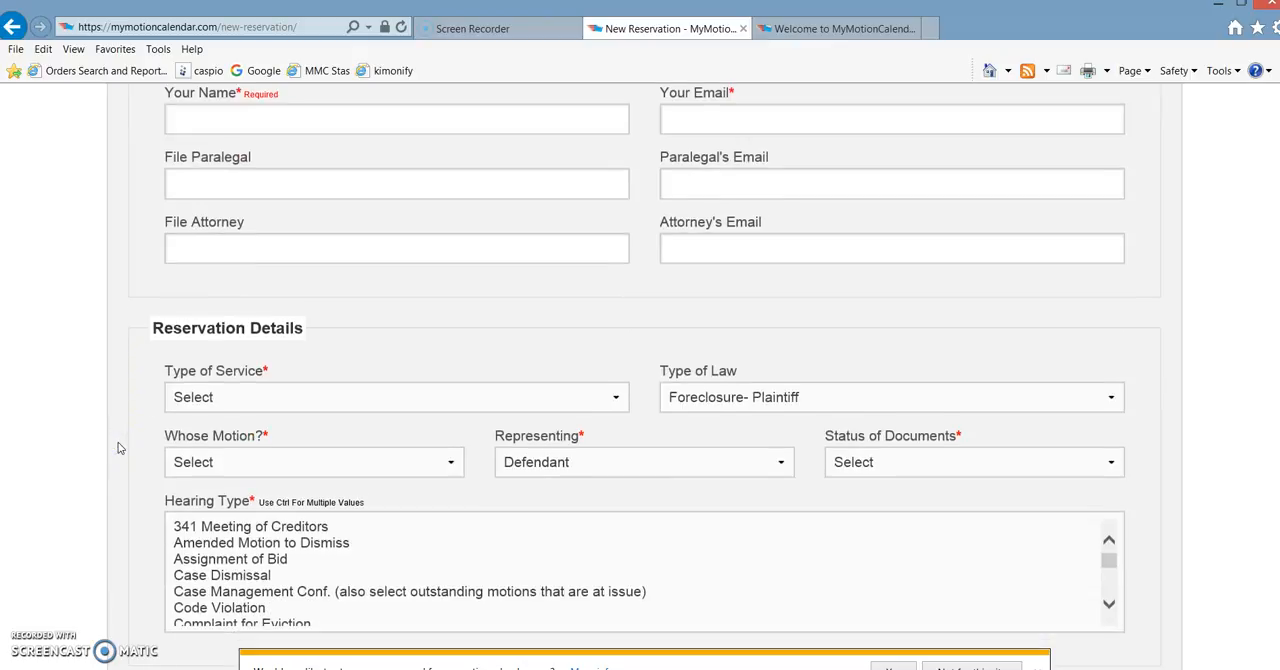
scroll(117, 447, down, 3)
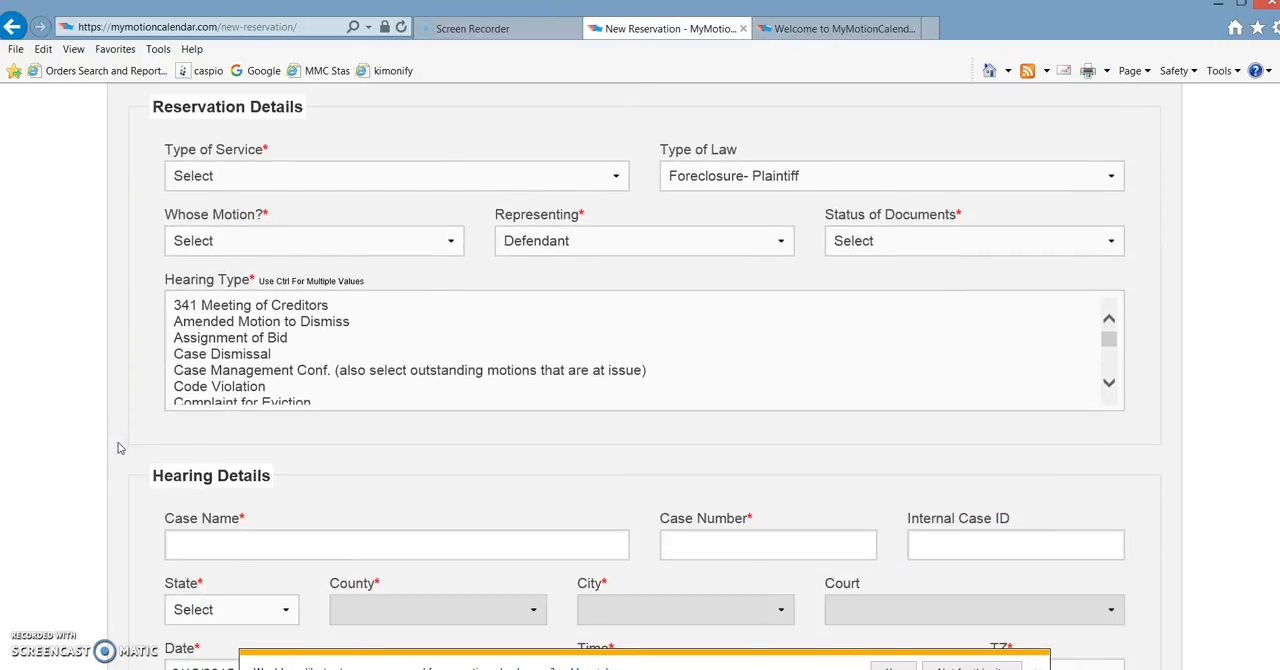
click(366, 177)
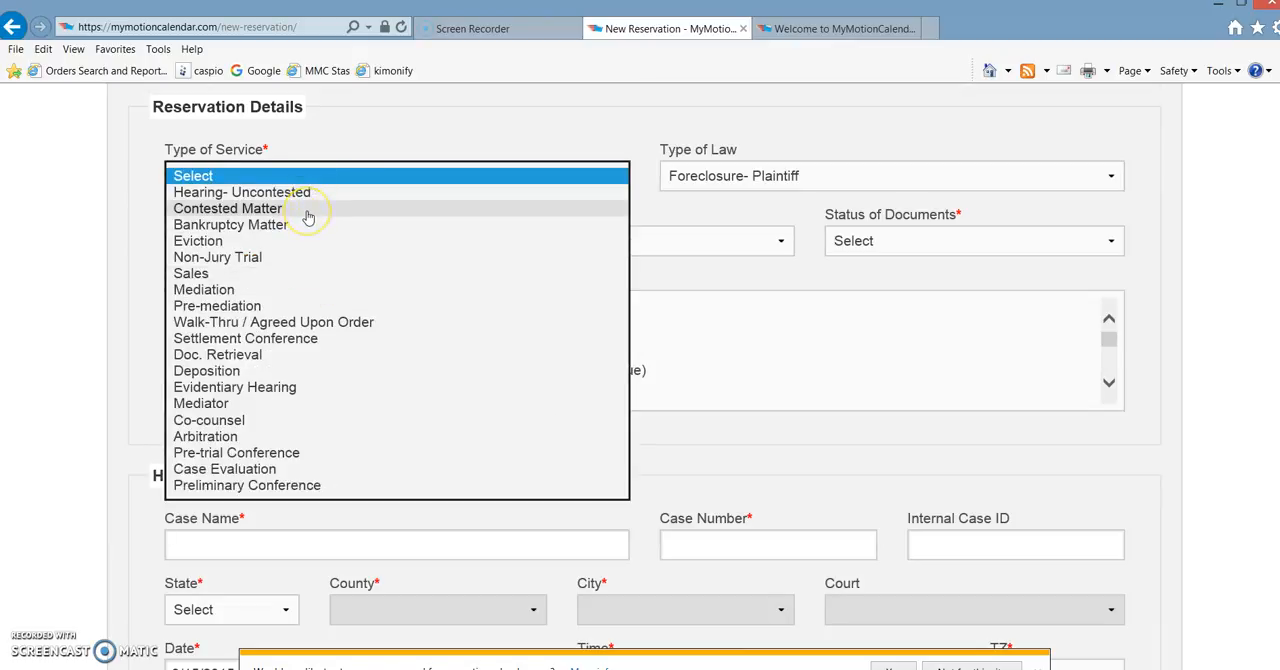
click(289, 241)
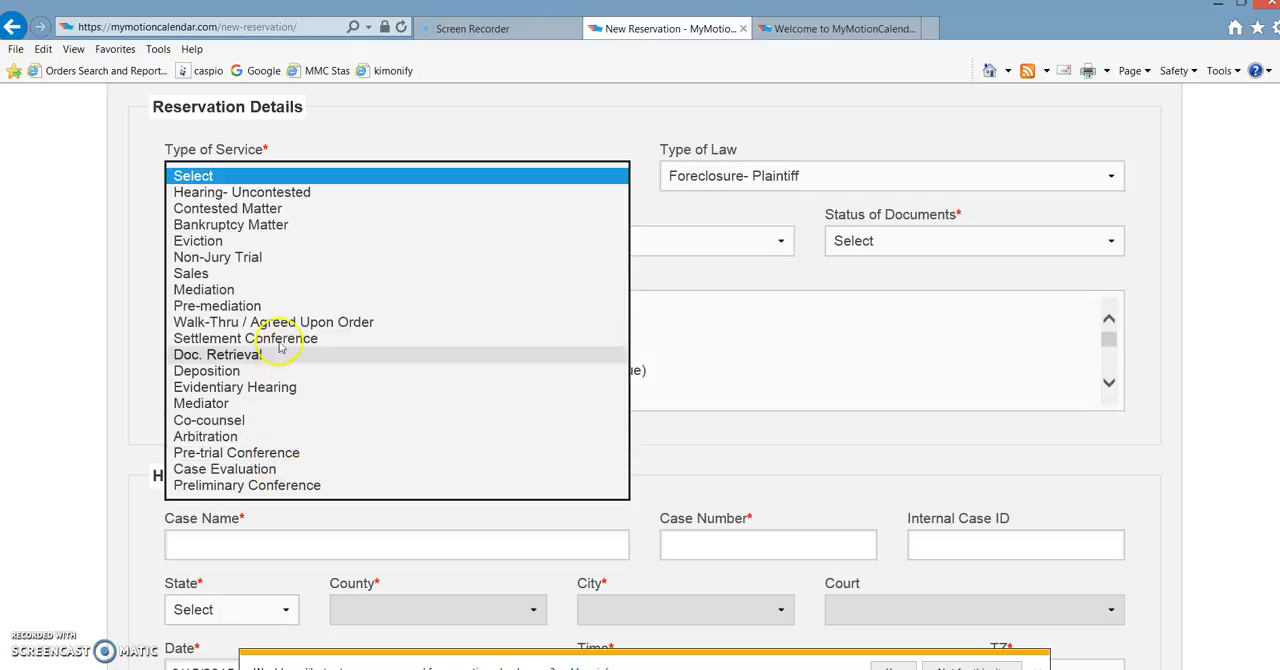
click(308, 191)
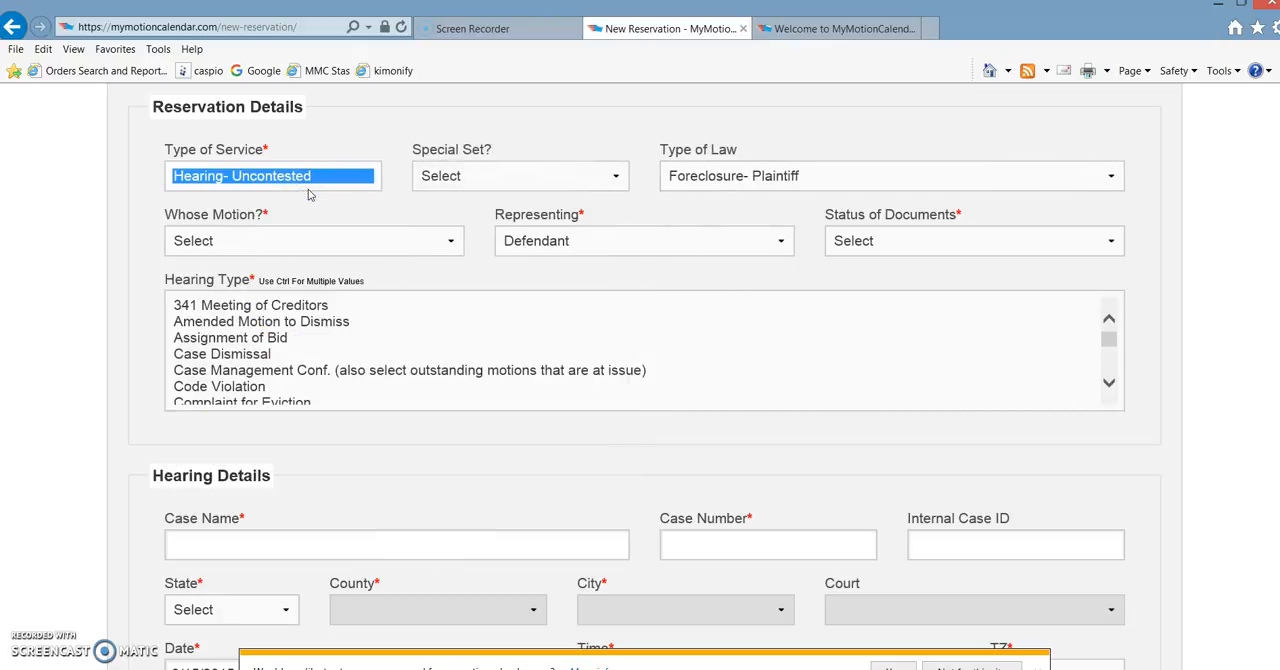
- Set Special Set to No and check the available Type of Law choices
click(470, 178)
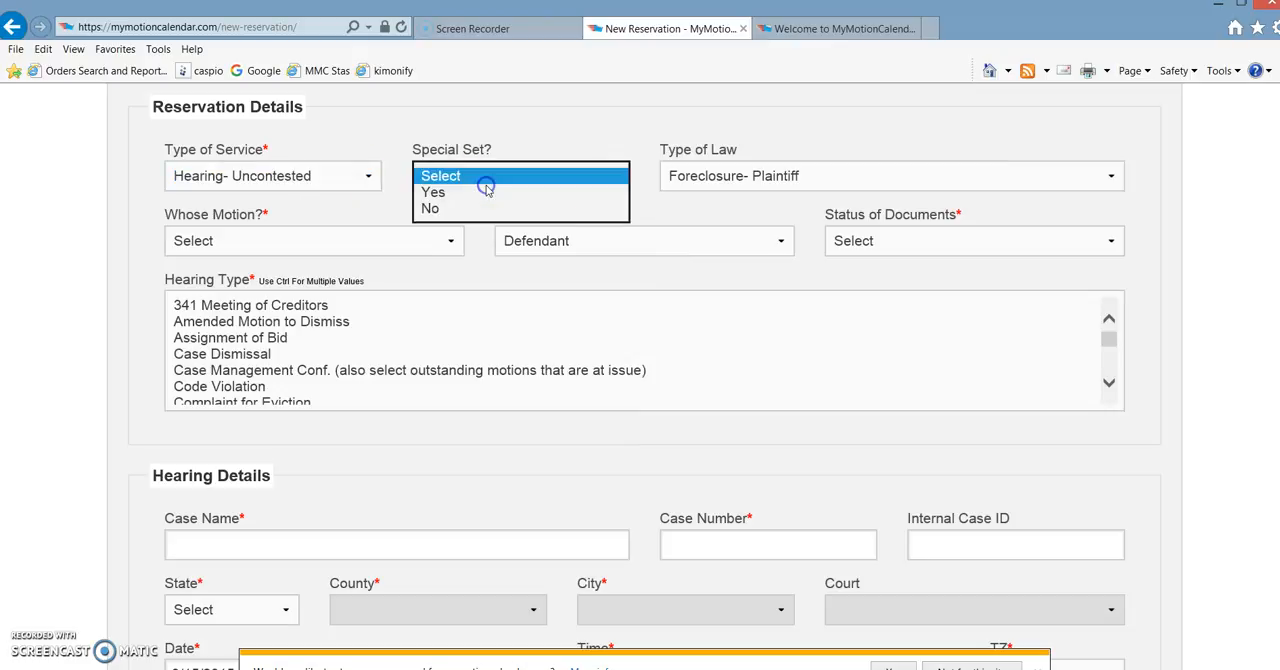
click(455, 192)
click(455, 184)
click(455, 194)
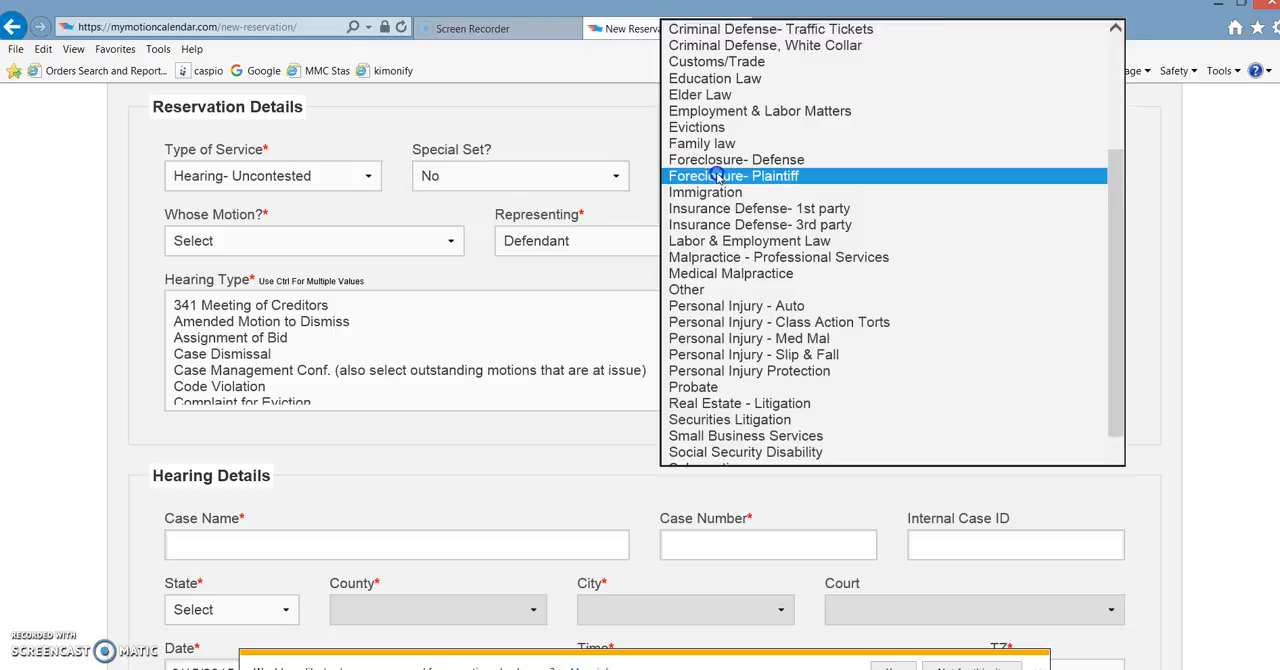
click(716, 177)
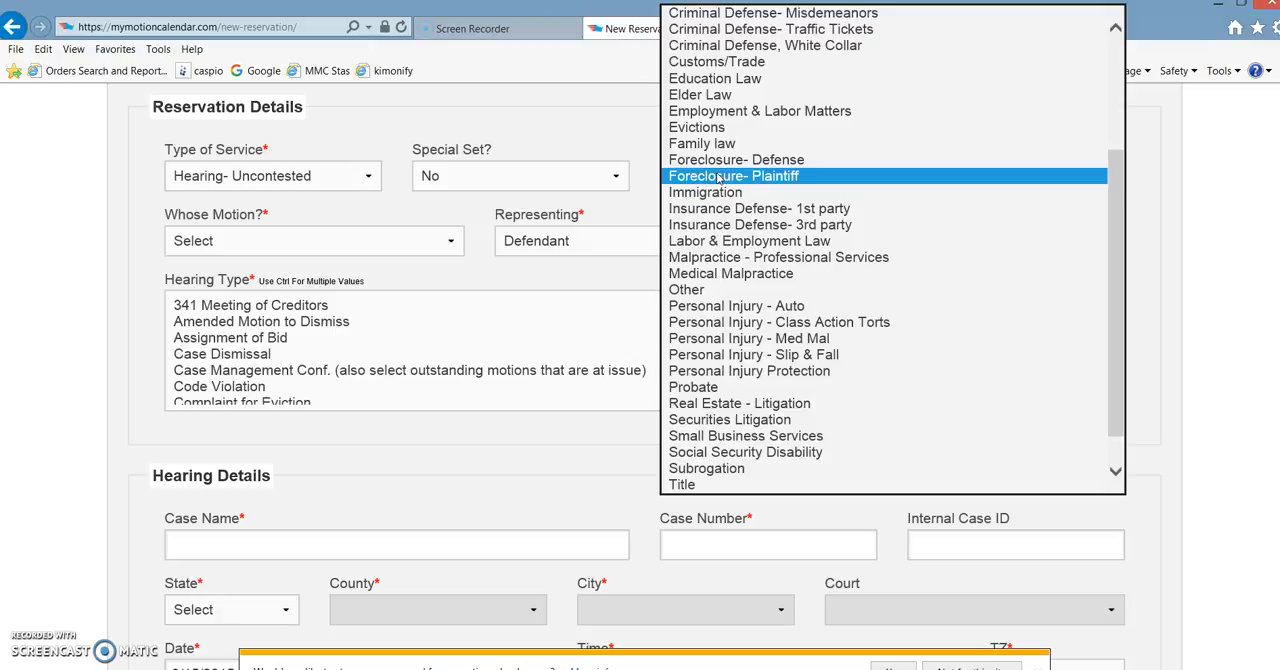
click(620, 135)
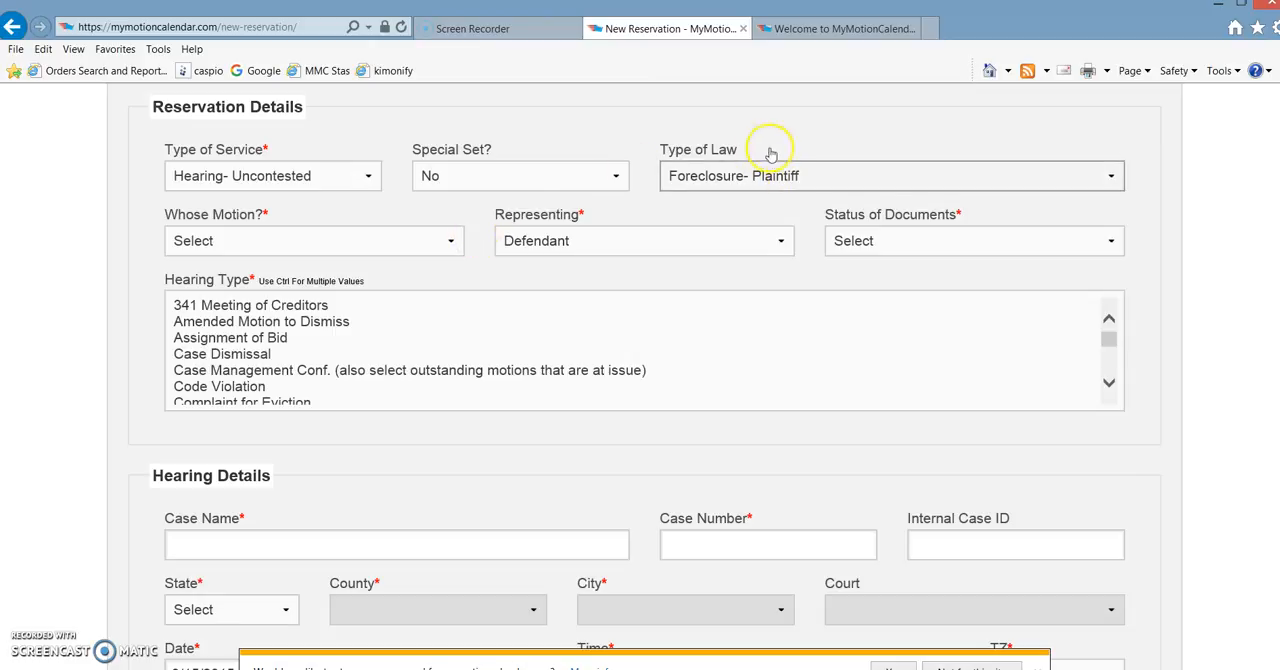
- Set Whose Motion to Plaintiff, Representing to Defendant and Status of Documents to Will be uploaded now
click(320, 244)
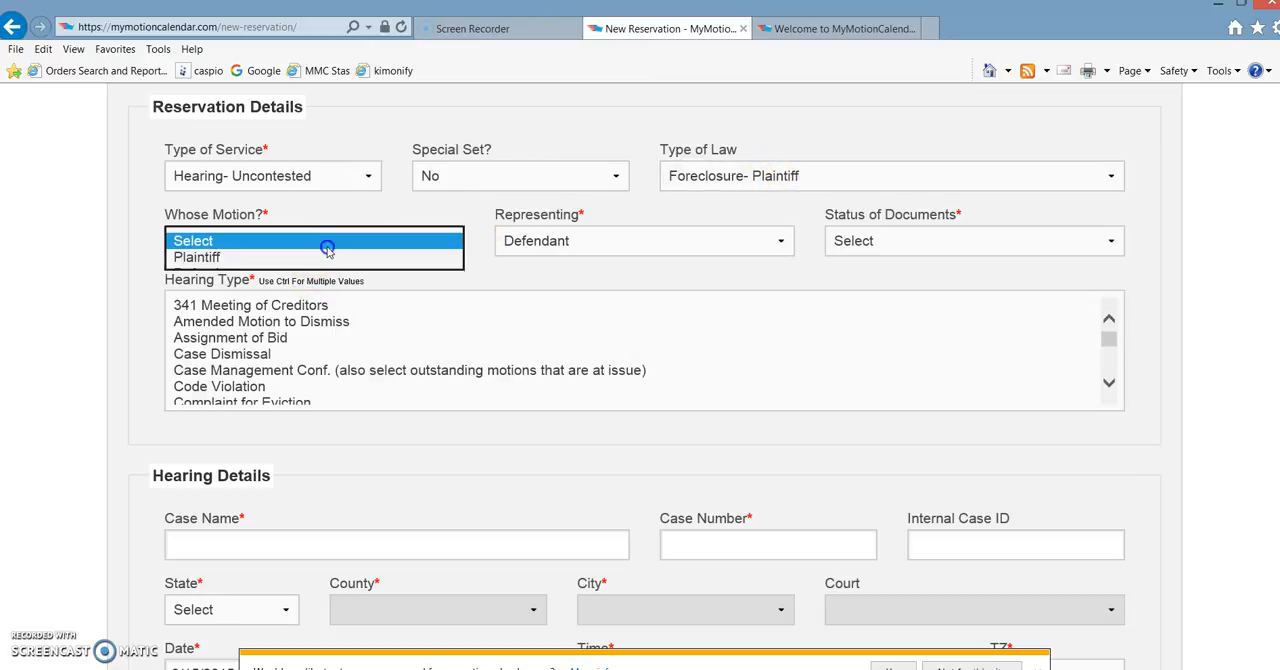
click(250, 258)
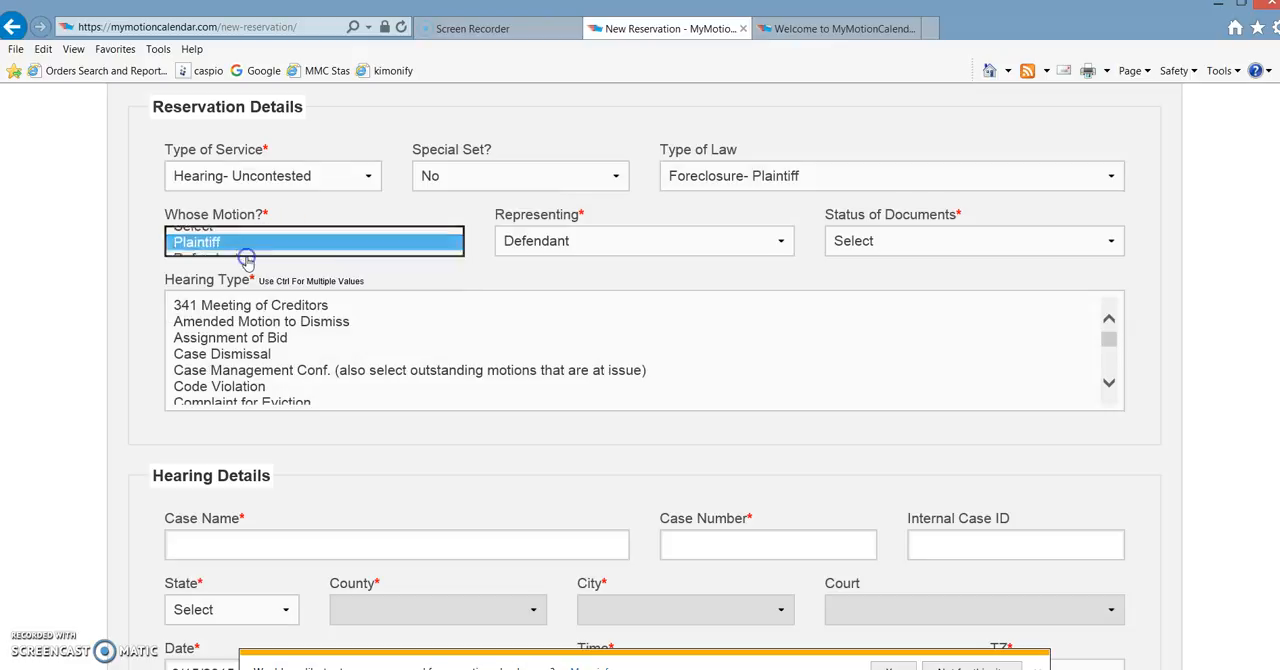
click(566, 243)
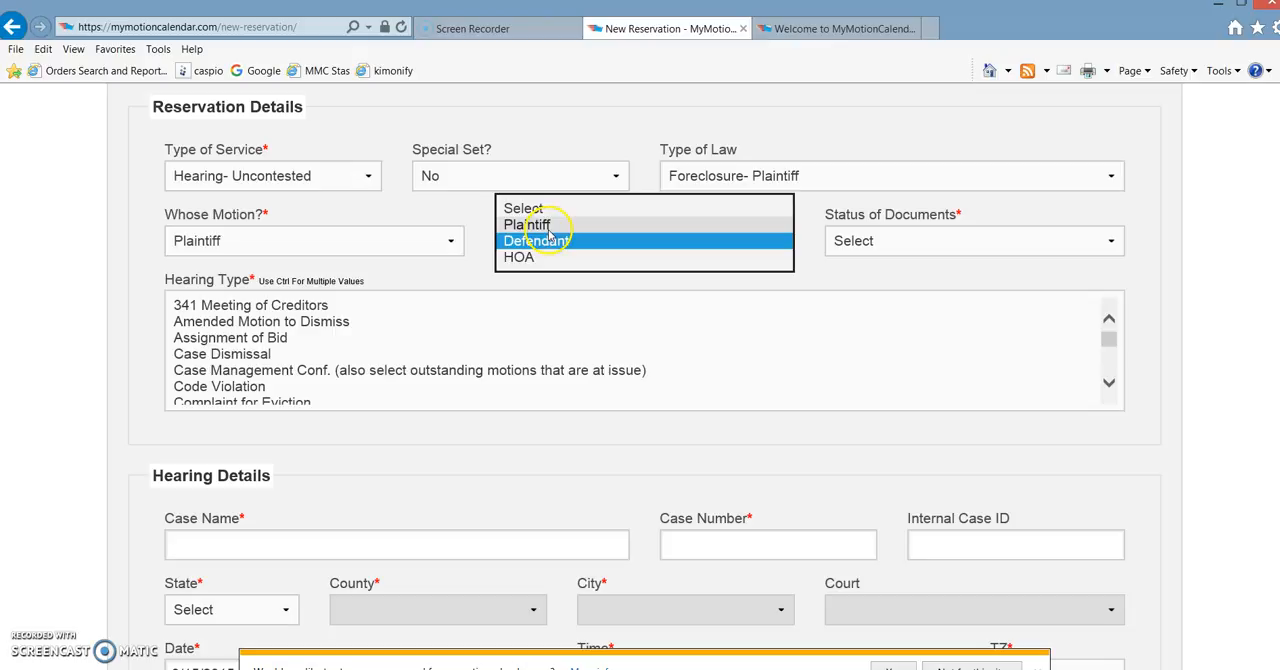
click(553, 243)
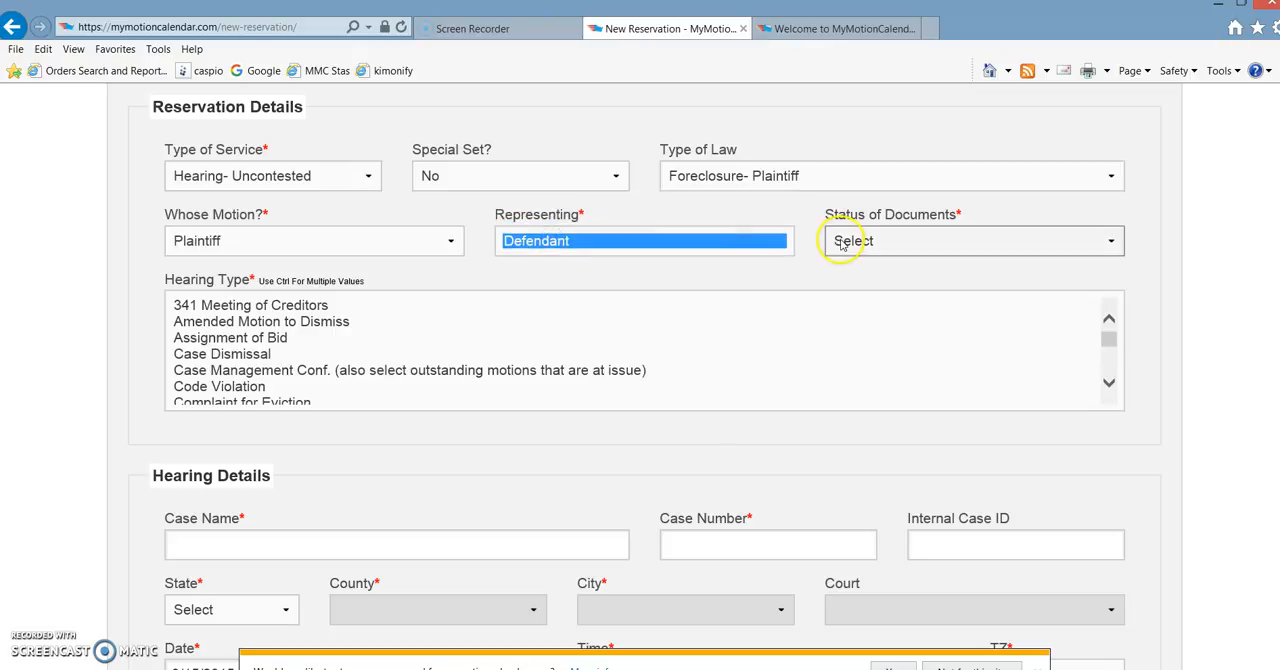
click(950, 244)
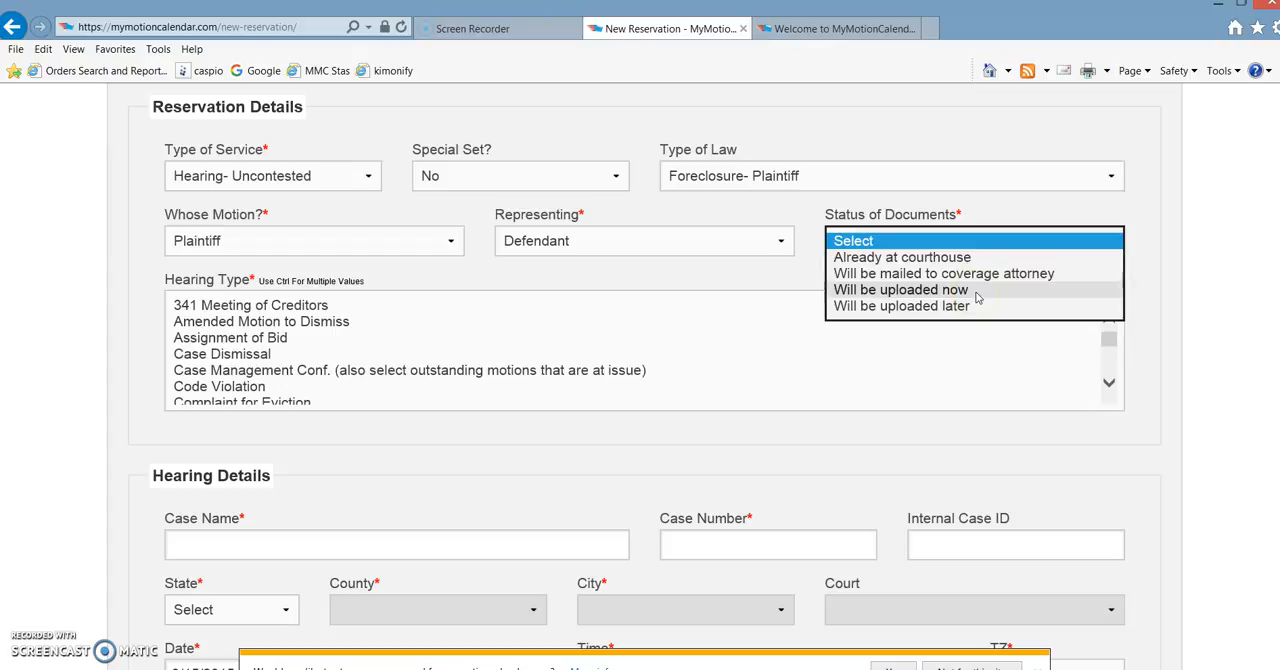
click(976, 292)
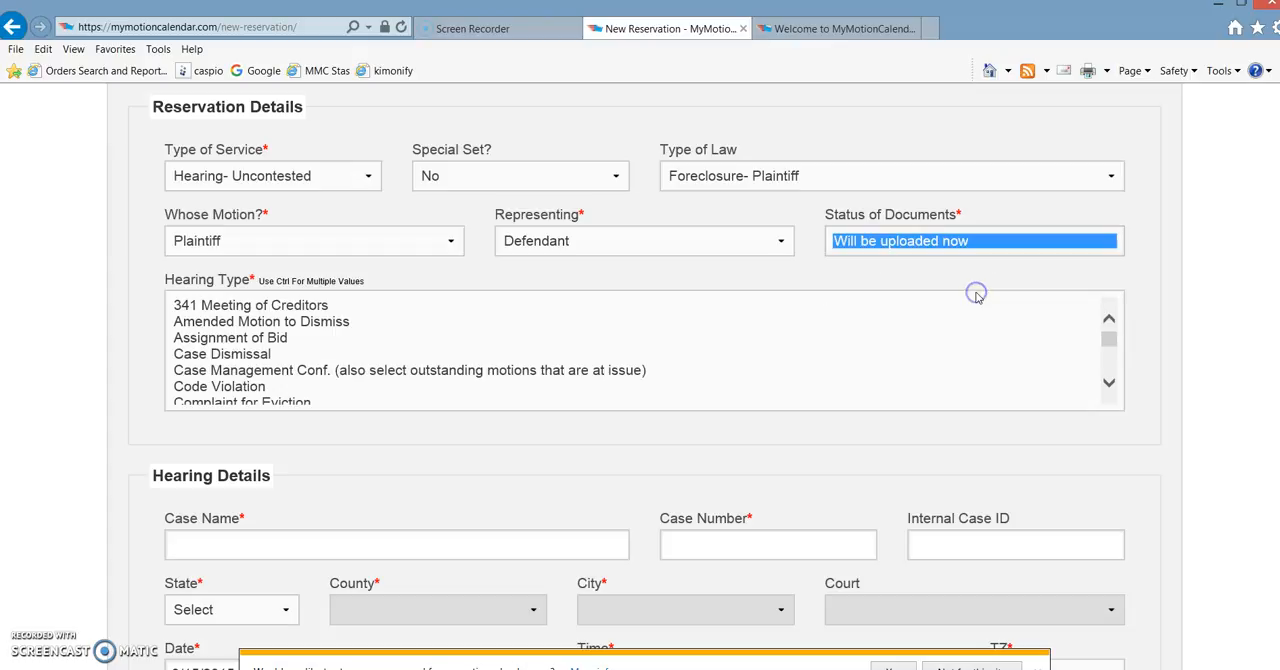
- Go through the Hearing Type list to the entry that offers a New Hearing Type field, and look at that field
click(260, 322)
drag(1110, 383, 1110, 383)
click(753, 354)
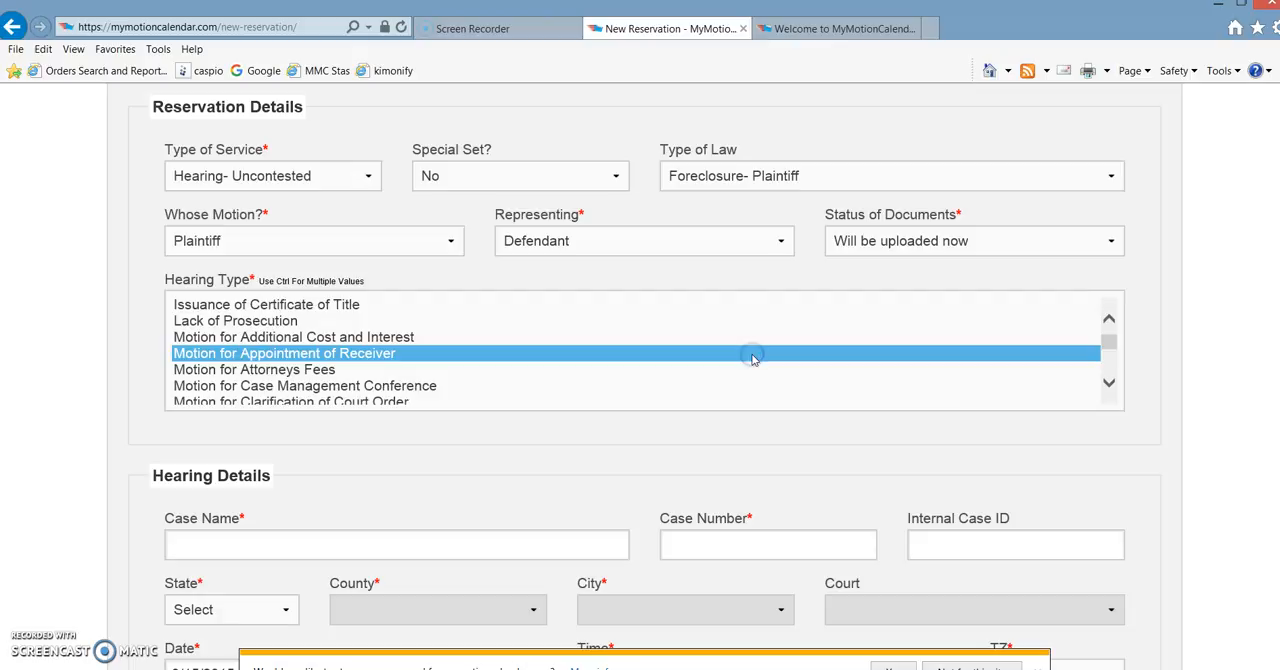
key(Down)
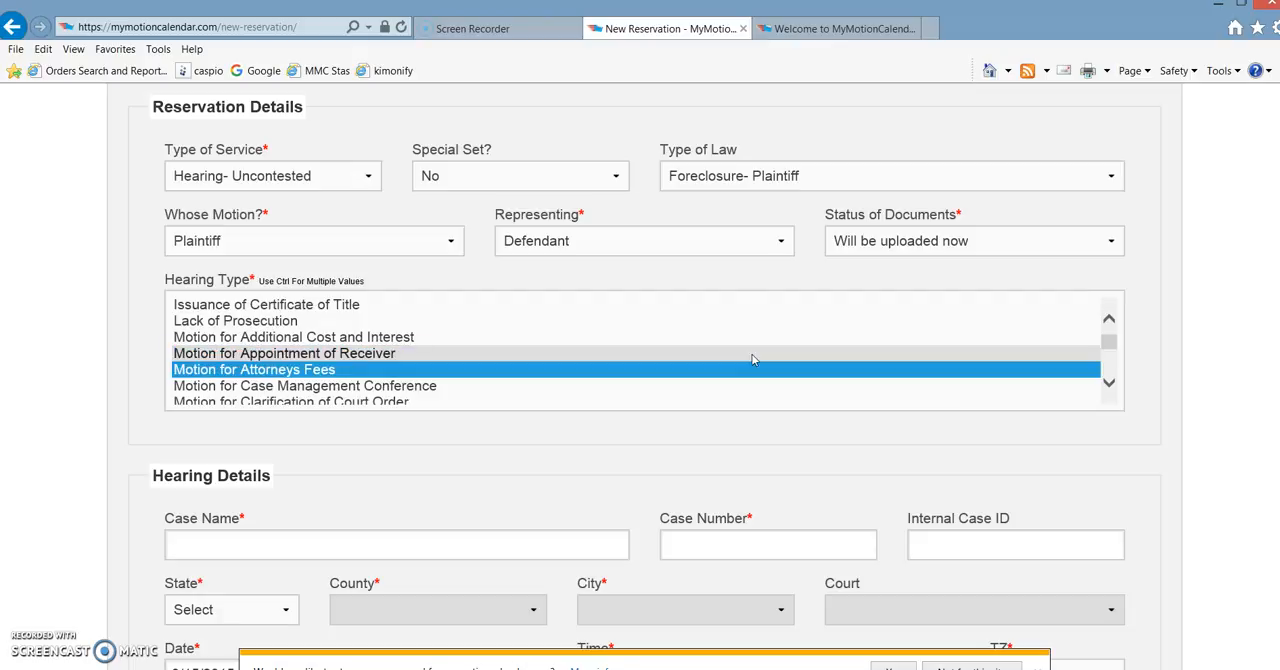
key(Down)
key(Down)
key(Down)
key(Down)
key(Down)
key(Down)
key(Down)
key(Down)
key(Down)
key(Down)
key(Down)
key(Down)
key(Down)
key(Down)
key(Down)
key(Down)
key(Down)
key(Down)
key(Down)
key(Down)
key(Down)
key(Down)
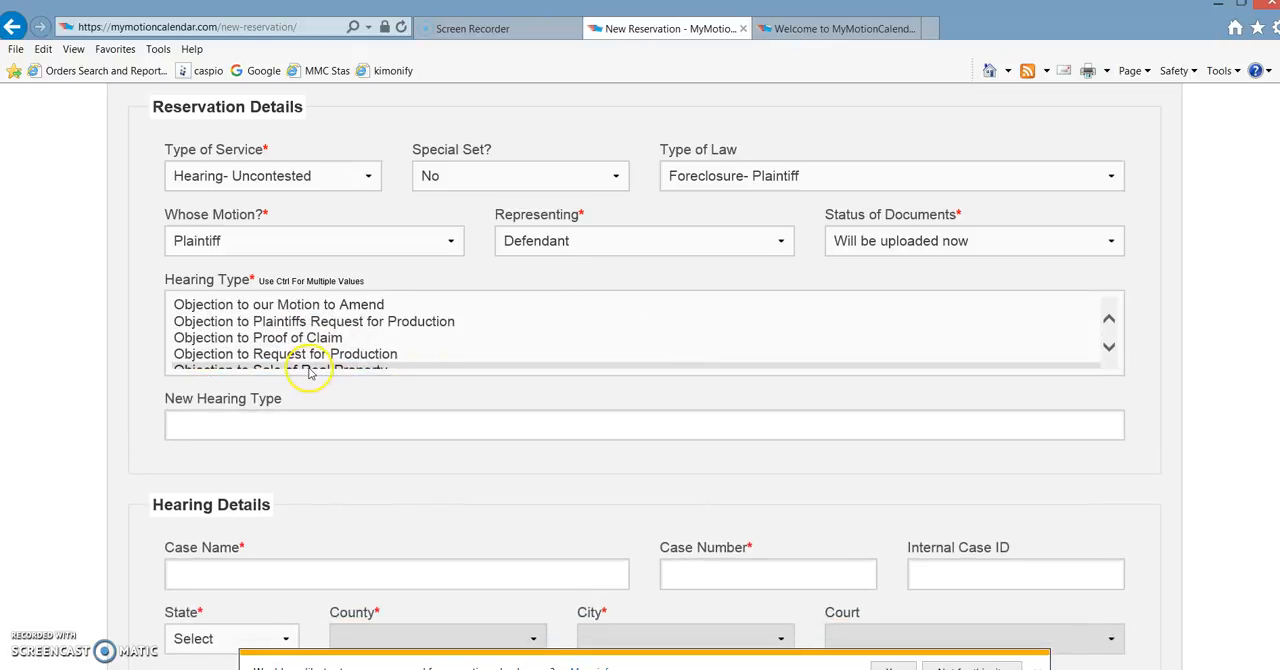
click(208, 425)
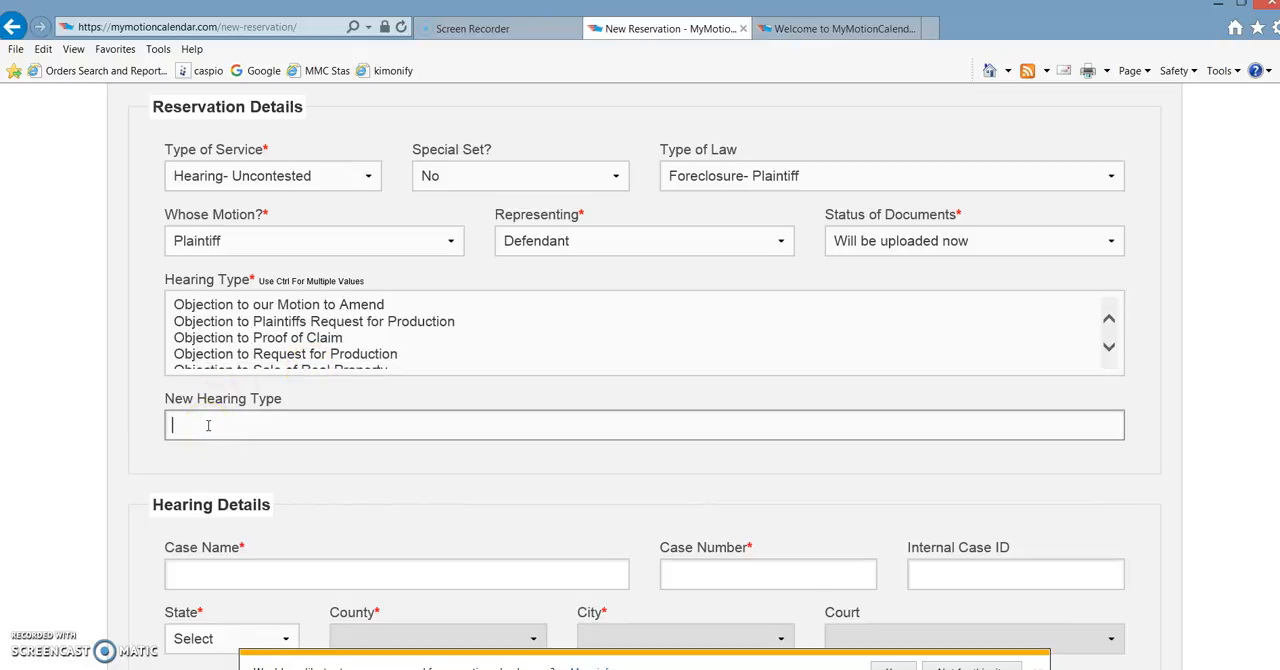
click(342, 481)
- Enter the case name in the Hearing Details section
scroll(342, 481, down, 1)
scroll(342, 488, down, 3)
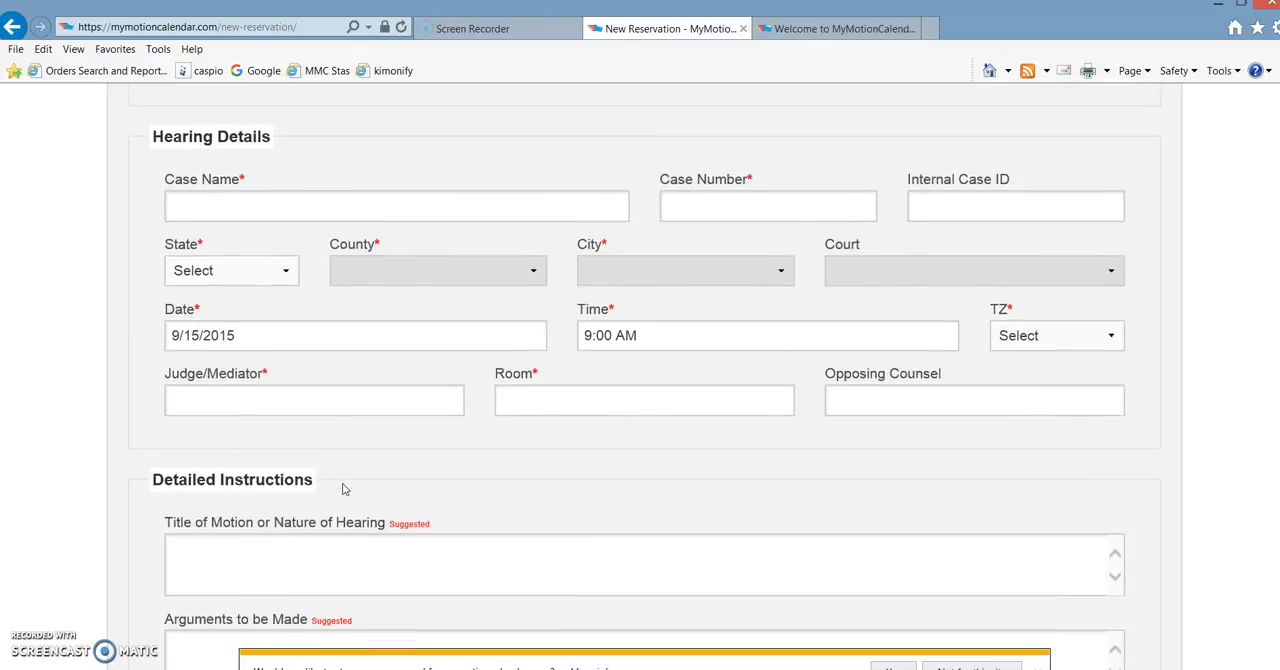
click(365, 263)
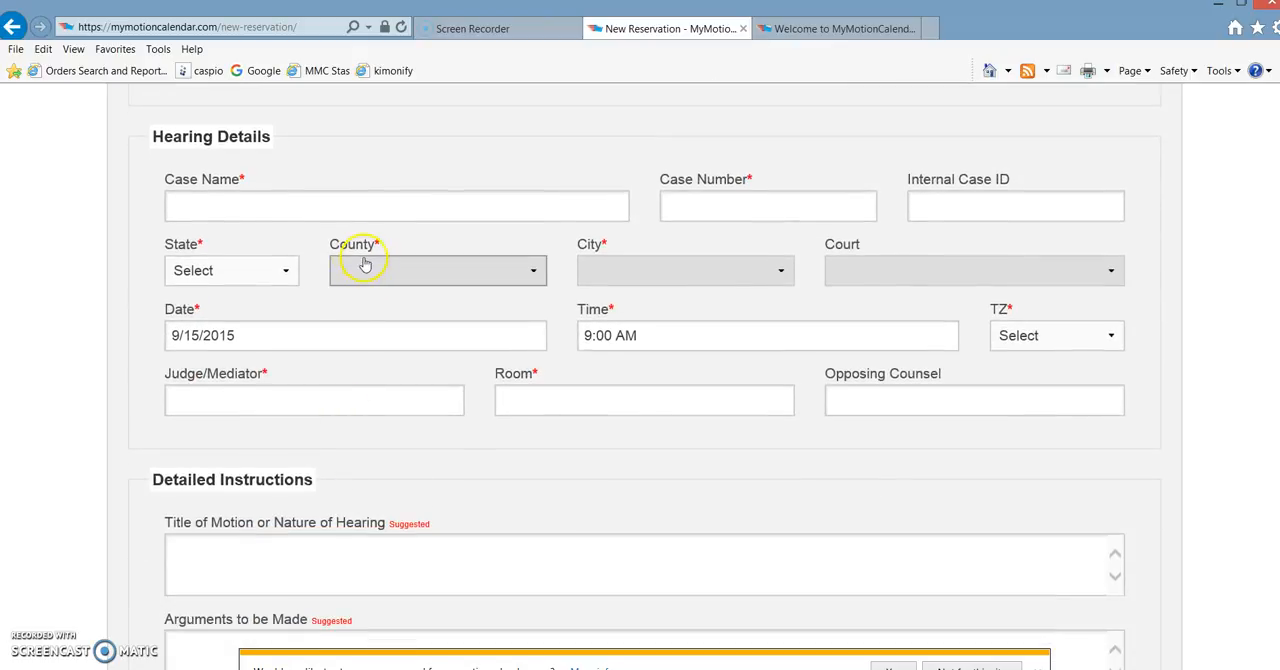
click(258, 206)
text(Citibank. vs Jones)
key(Tab)
- Enter the case number and the internal case ID for the hearing
key(Tab)
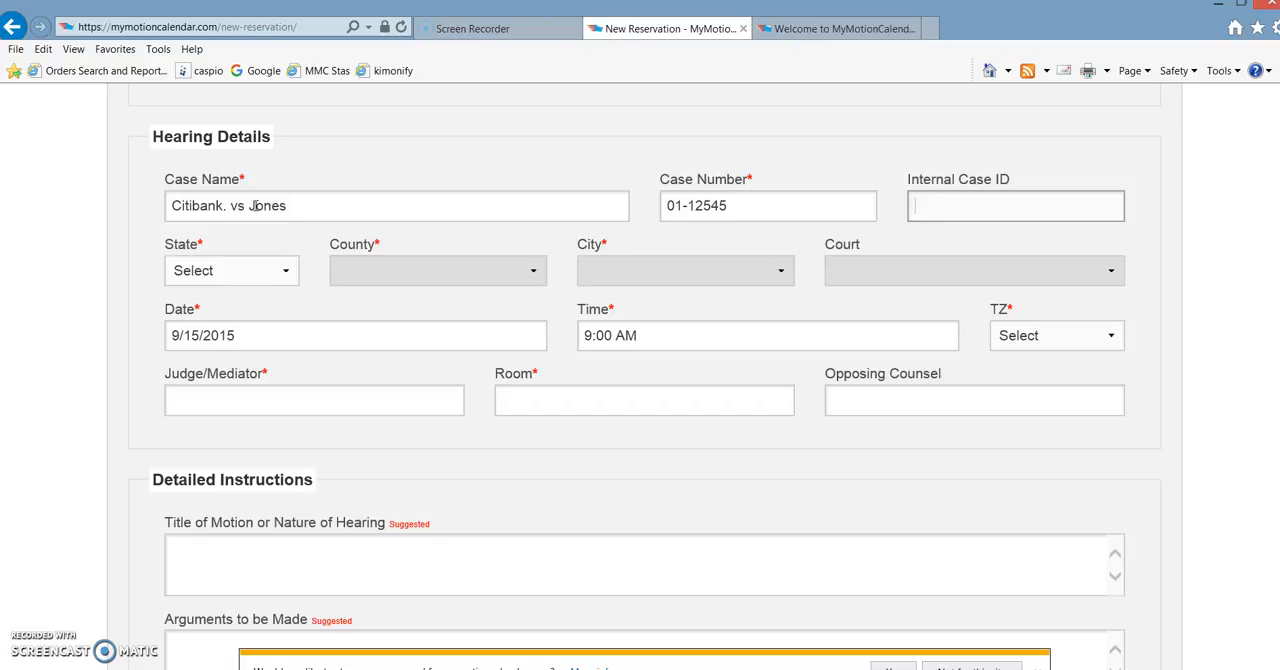
text(JLB98765)
key(Tab)
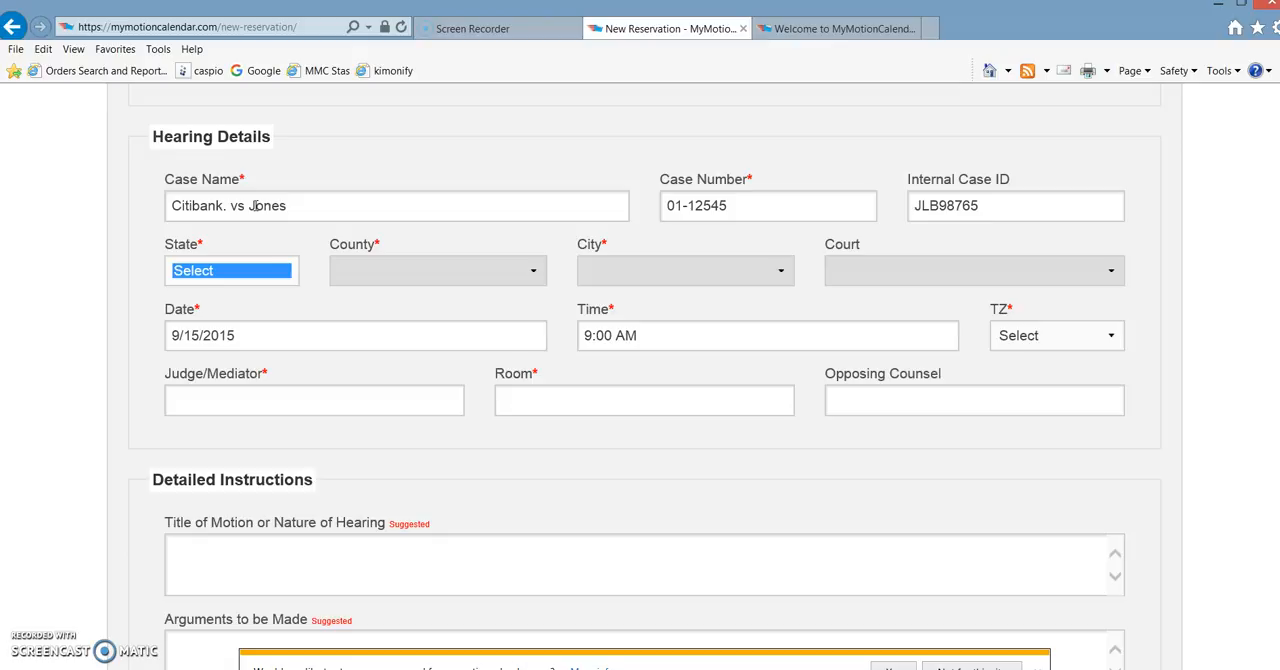
- Set the hearing's state to OH, county to Carroll County, city to Bruceton and court to Carroll County Municipal Court
key(o)
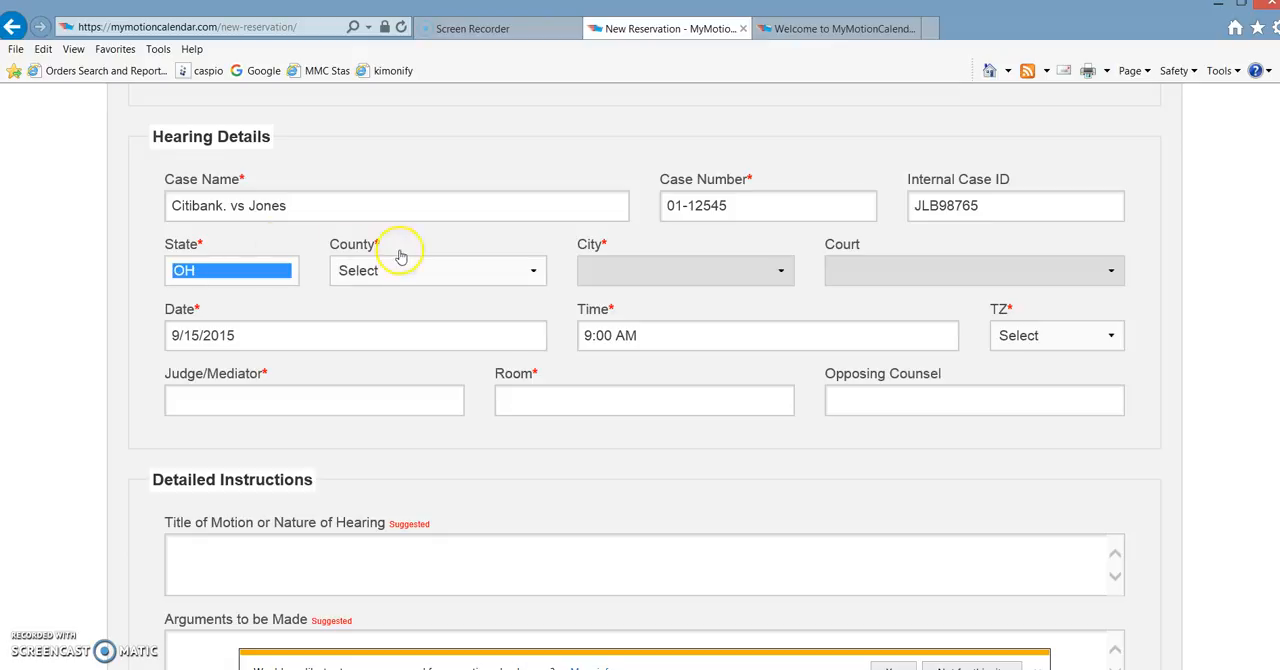
key(Tab)
click(403, 256)
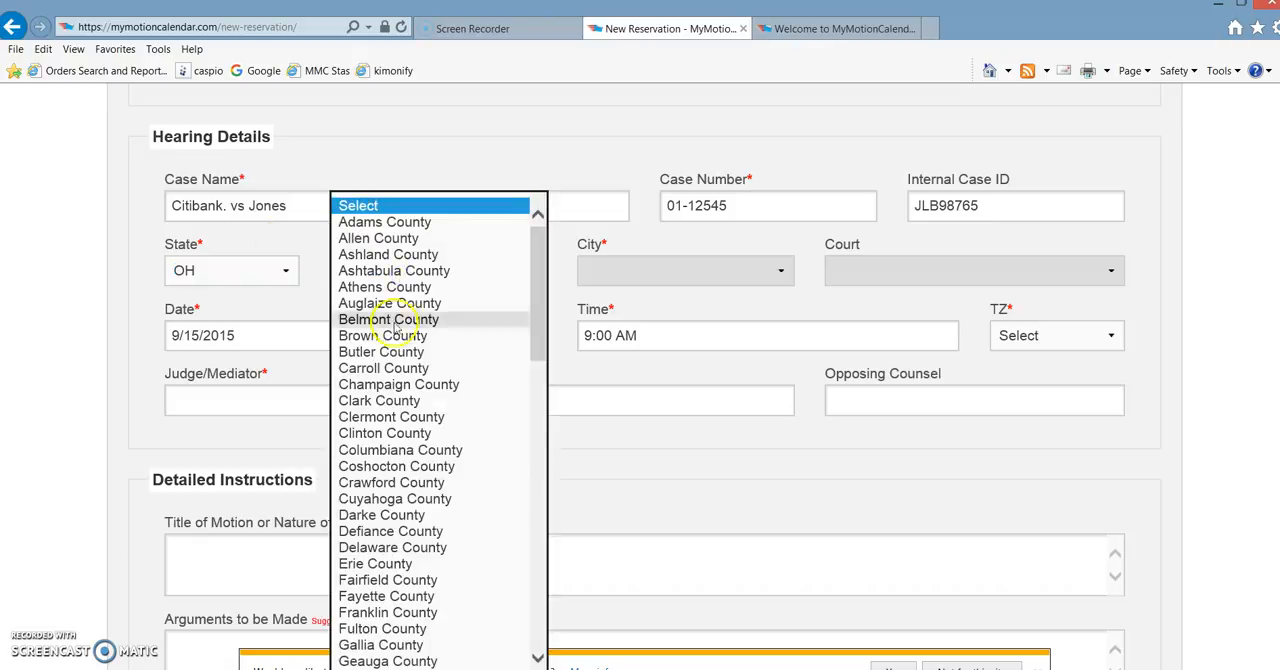
click(383, 368)
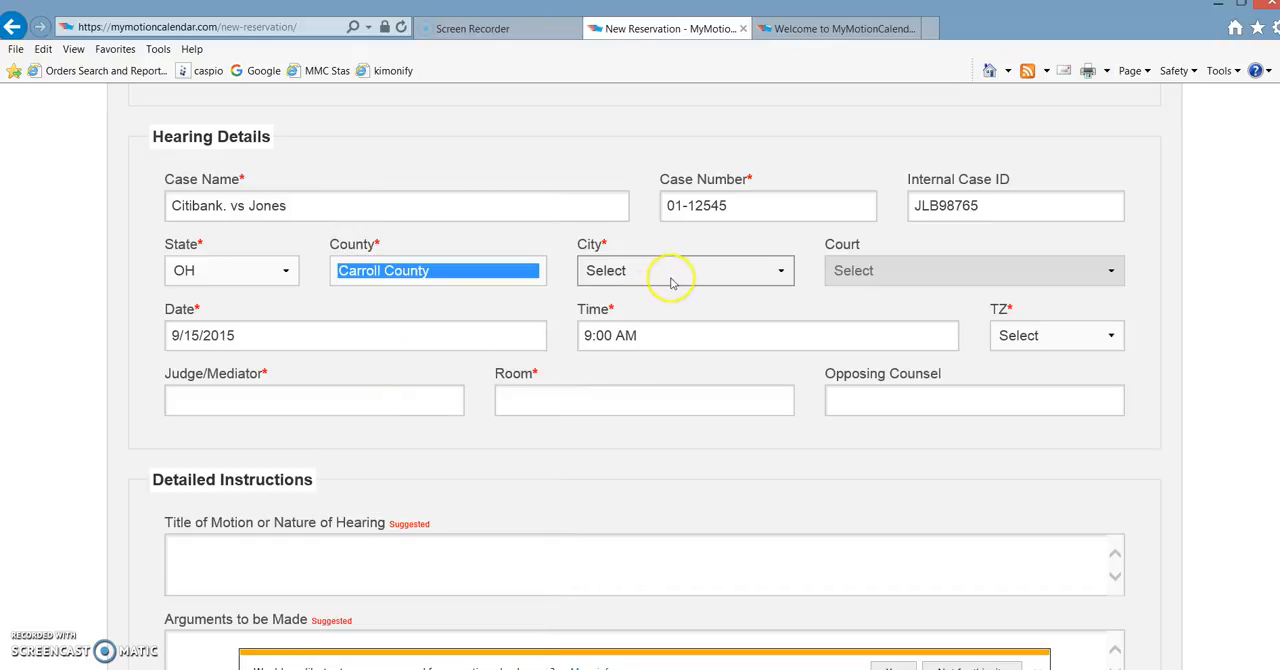
click(648, 272)
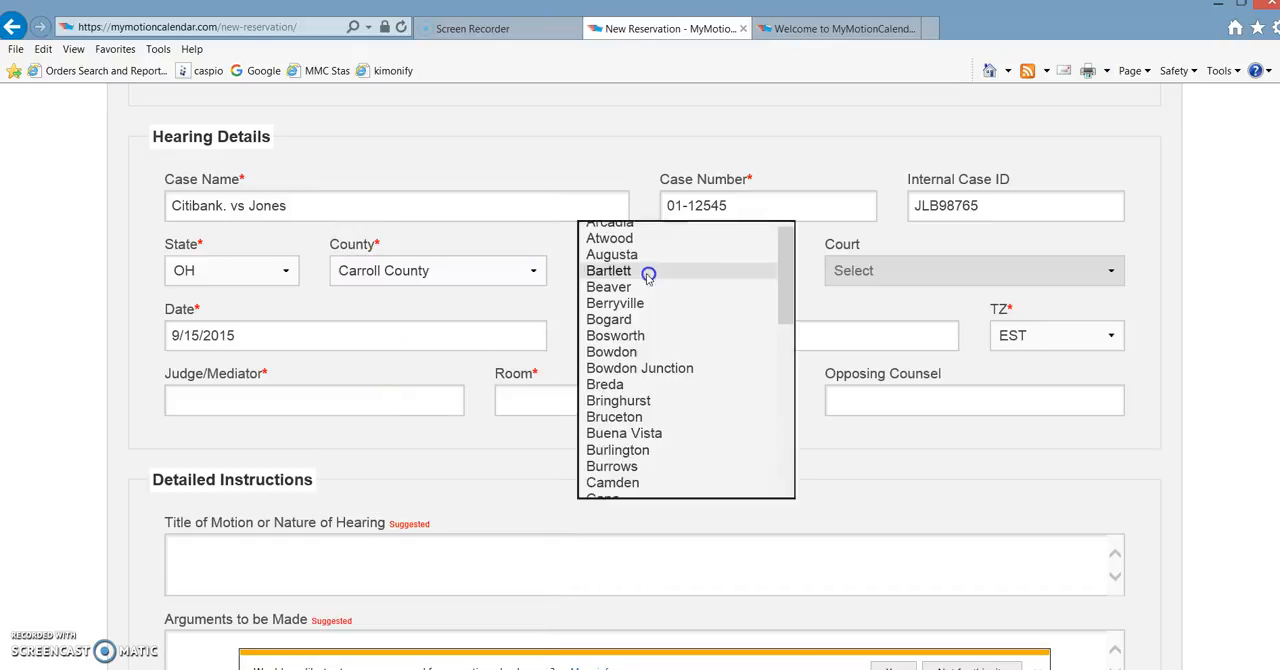
click(645, 418)
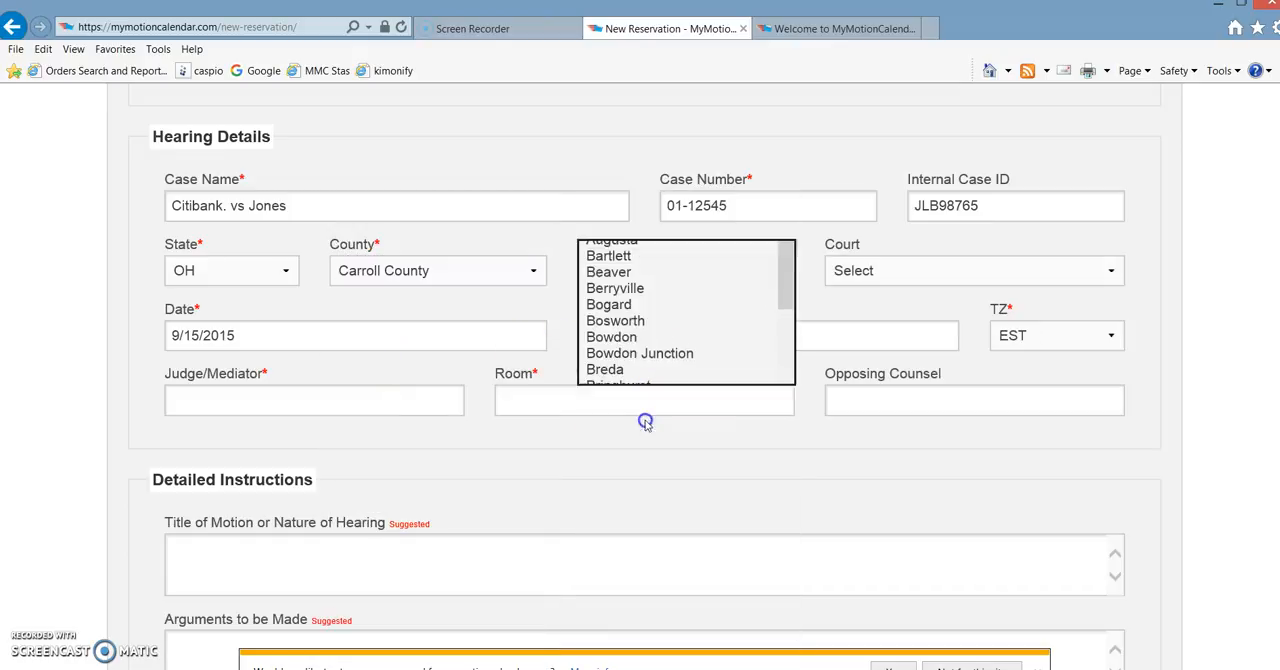
click(982, 272)
click(990, 303)
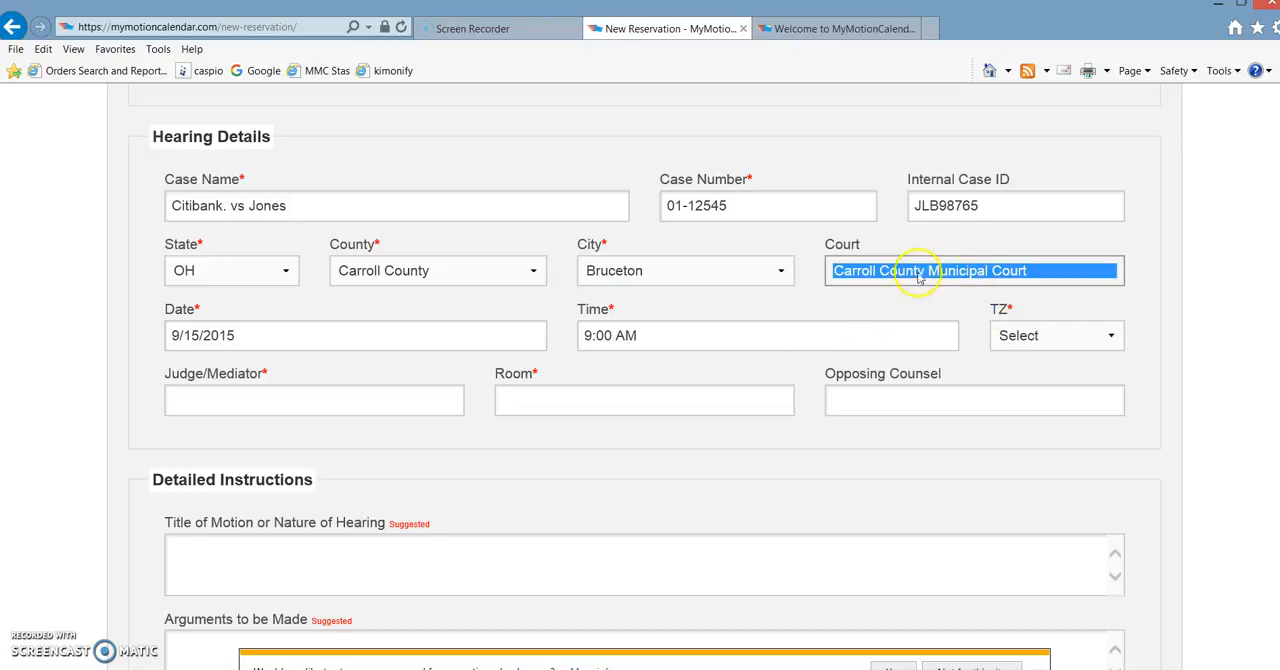
- Set the hearing date to 02/26/2016 and the hearing time to 9:10 AM
click(343, 337)
click(407, 535)
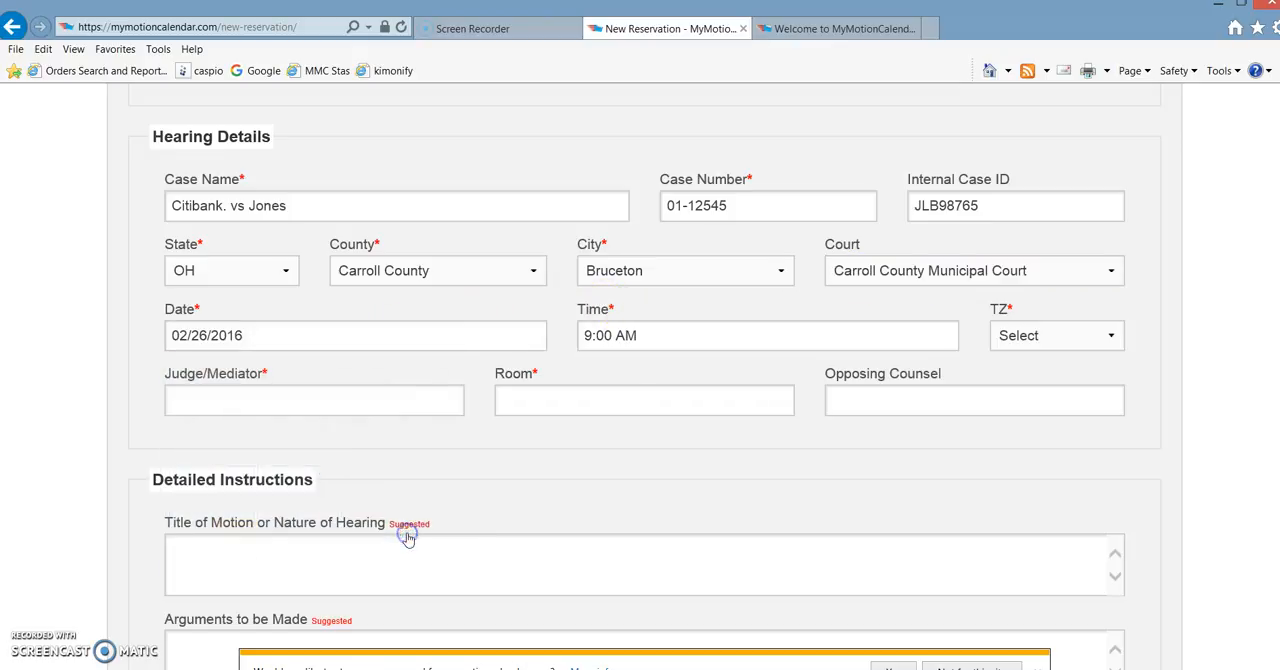
click(783, 335)
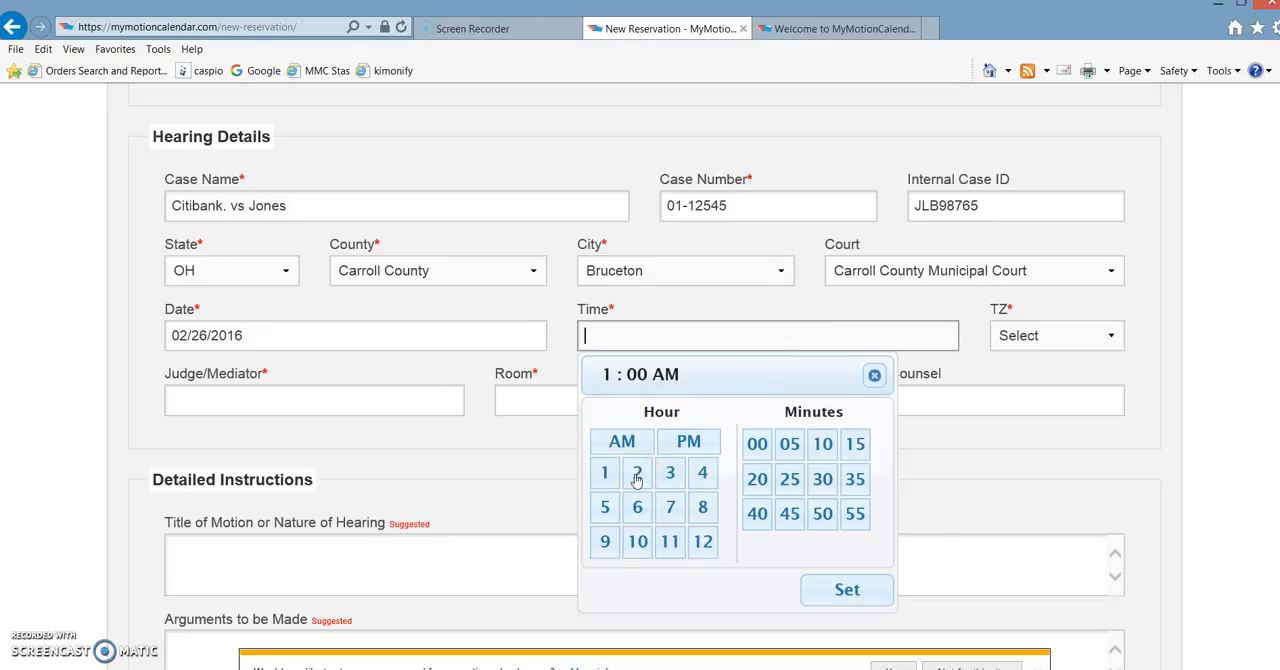
click(605, 540)
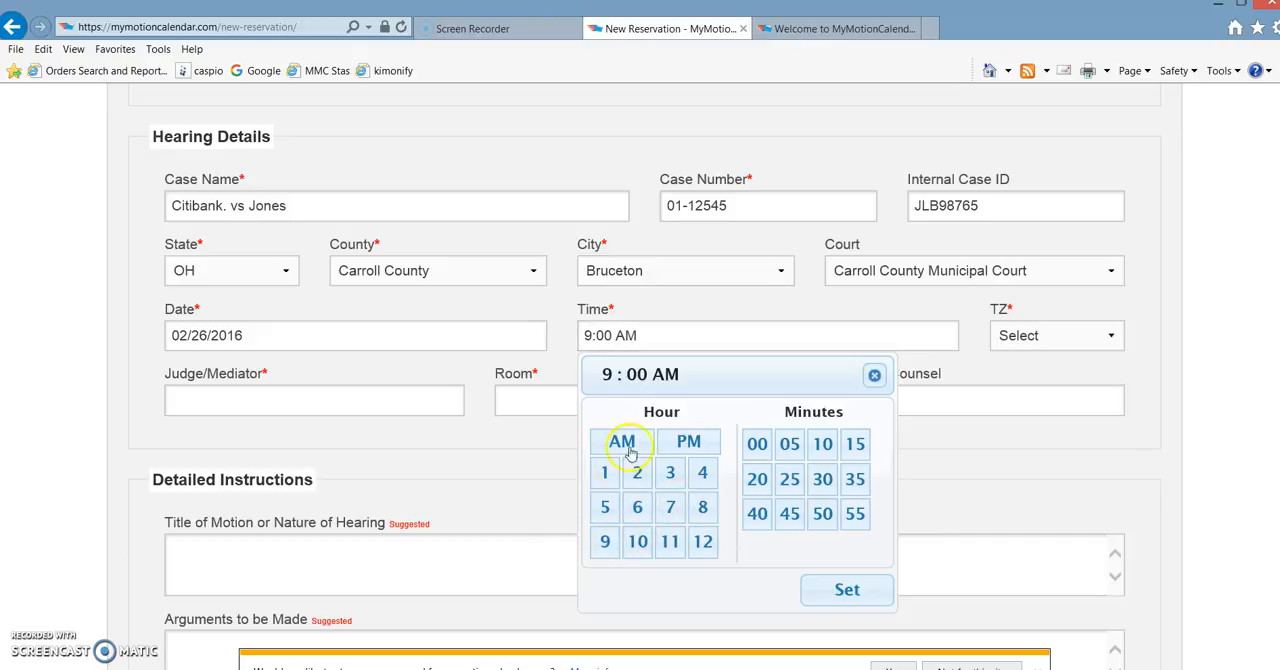
click(823, 446)
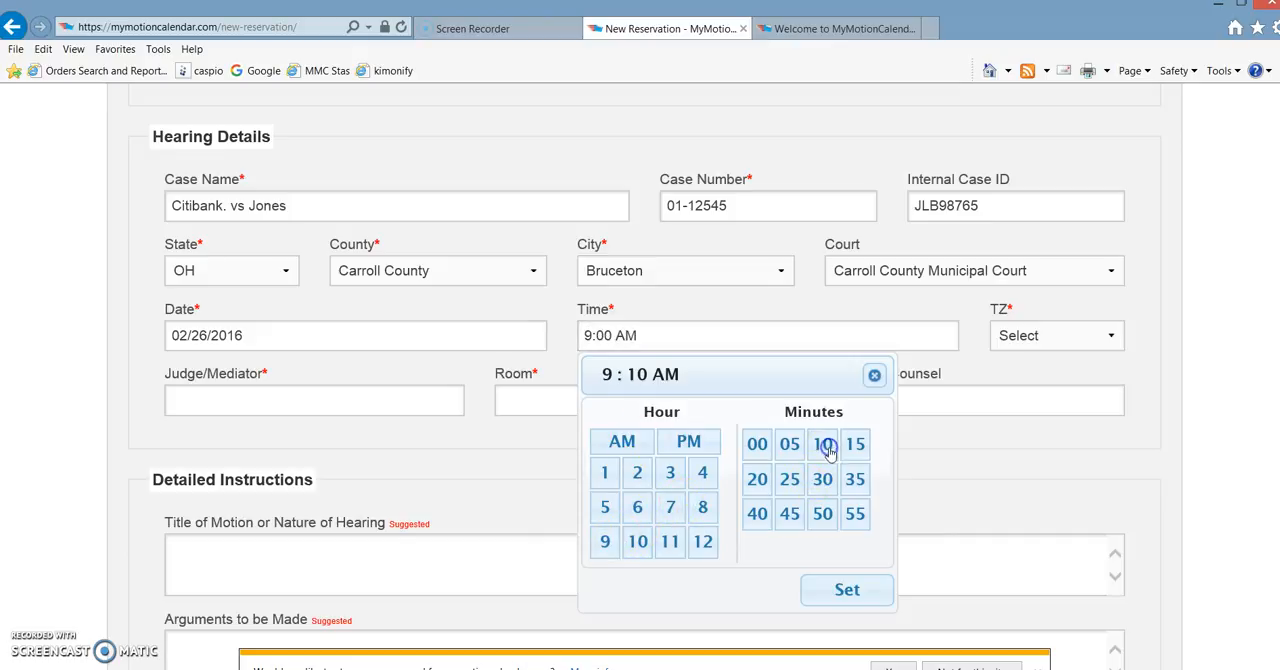
click(689, 443)
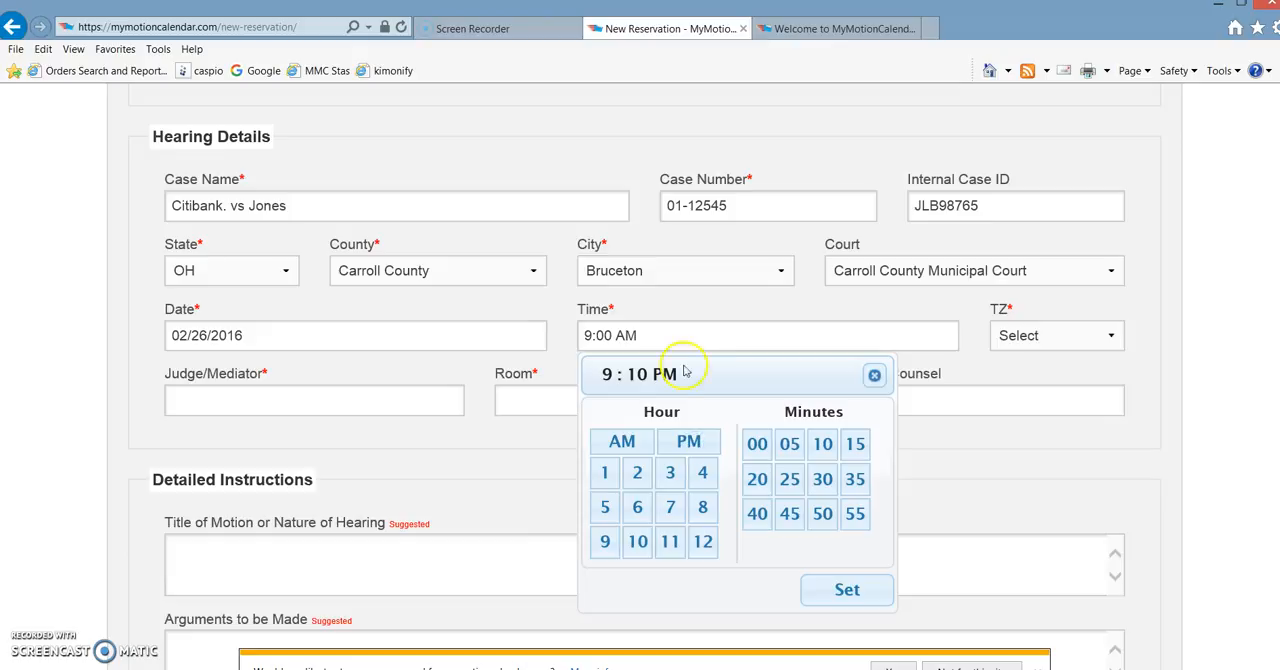
click(624, 443)
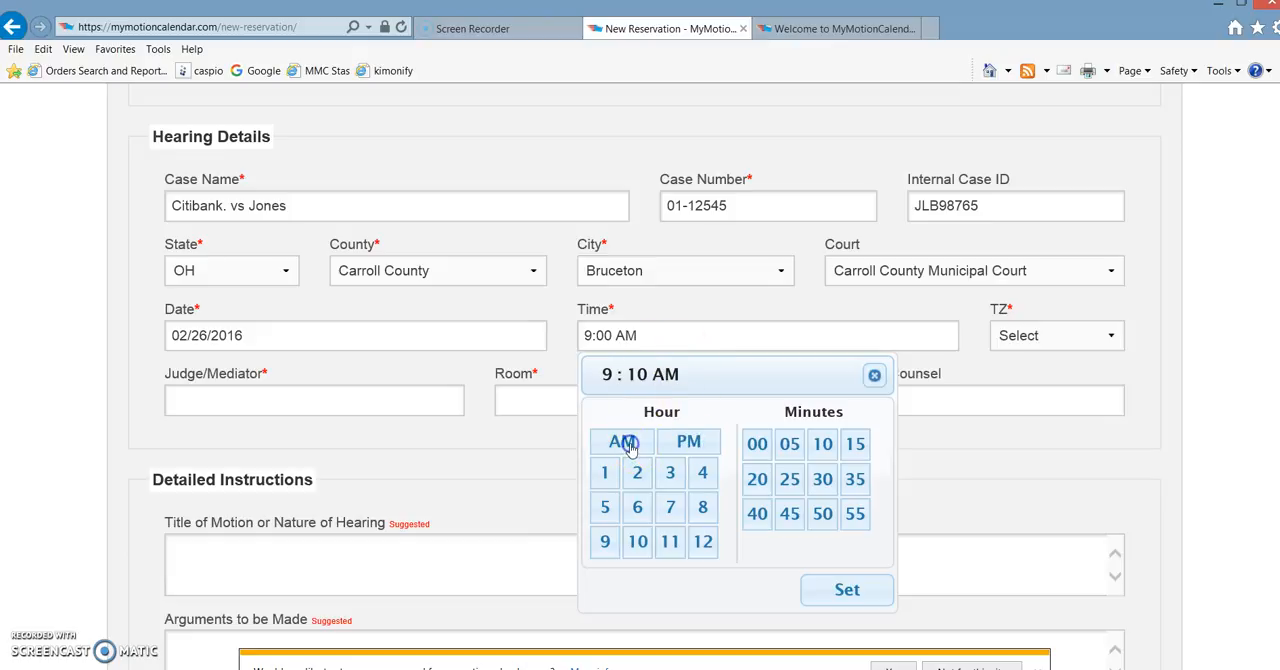
click(822, 588)
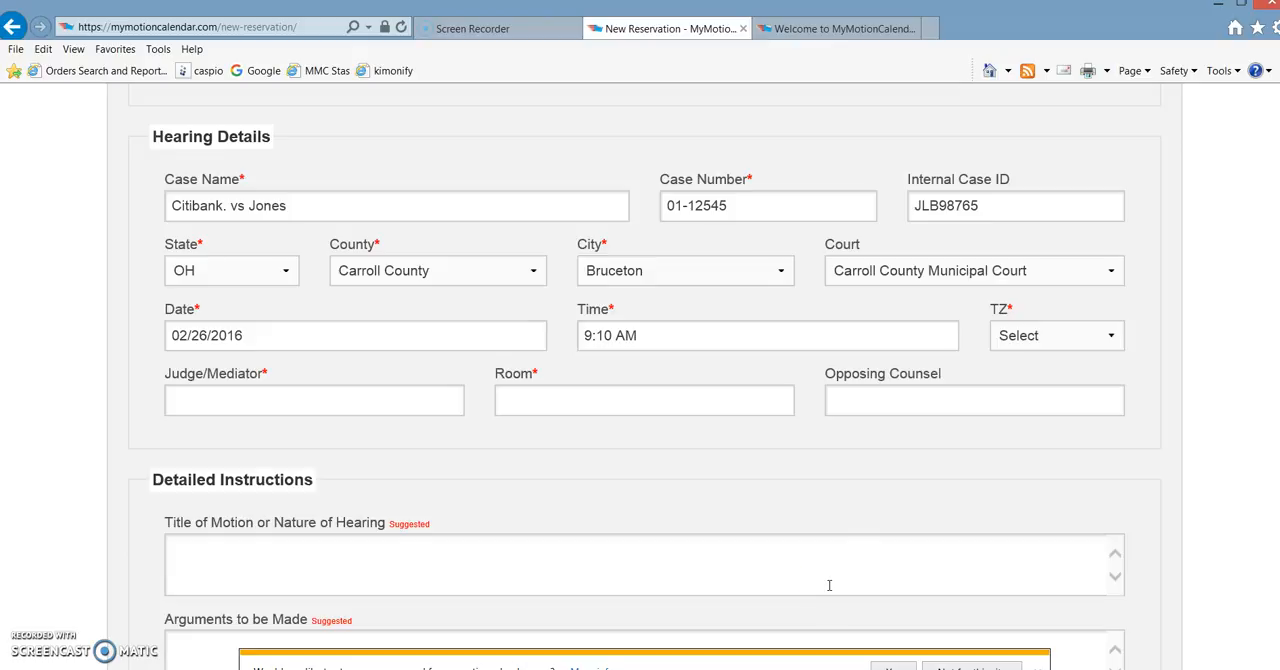
- Set the time zone of the hearing to EST
click(1000, 337)
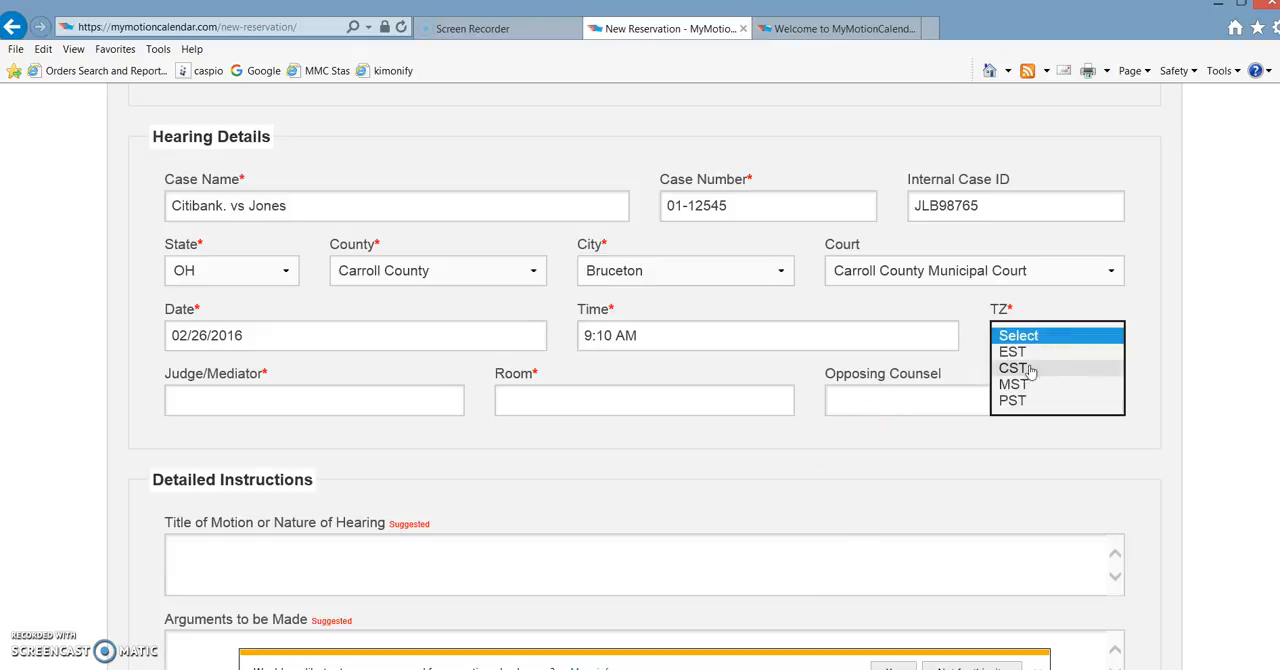
click(1030, 371)
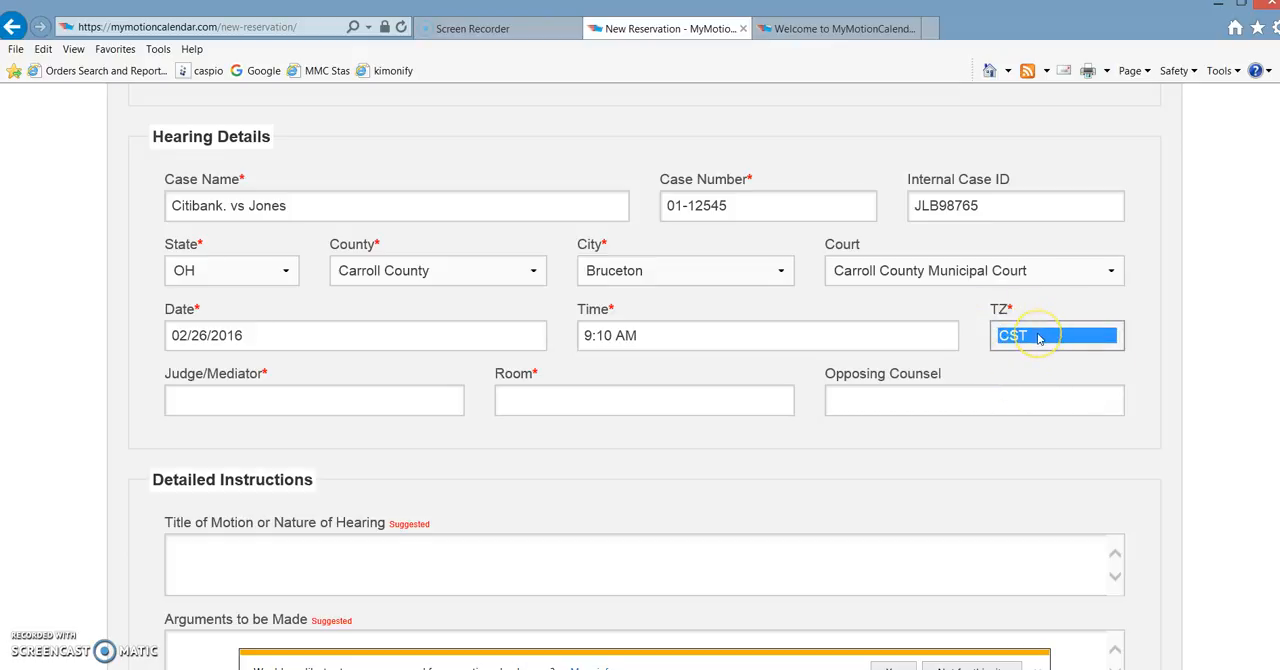
click(1038, 338)
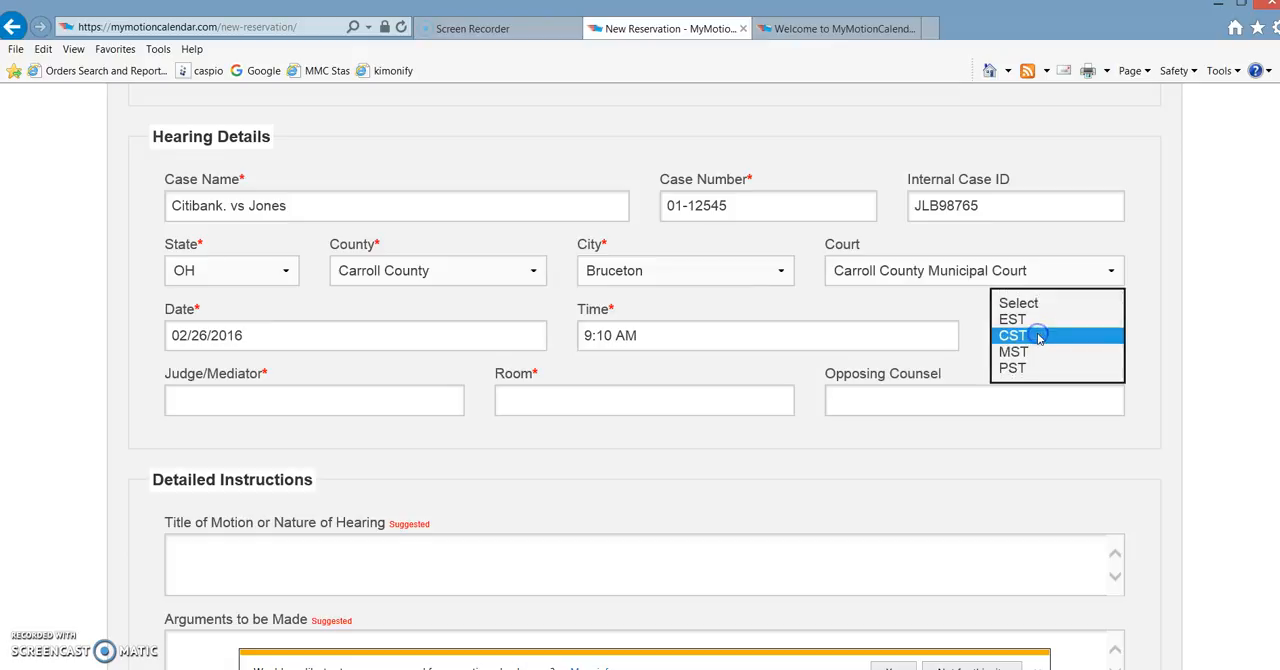
click(1024, 318)
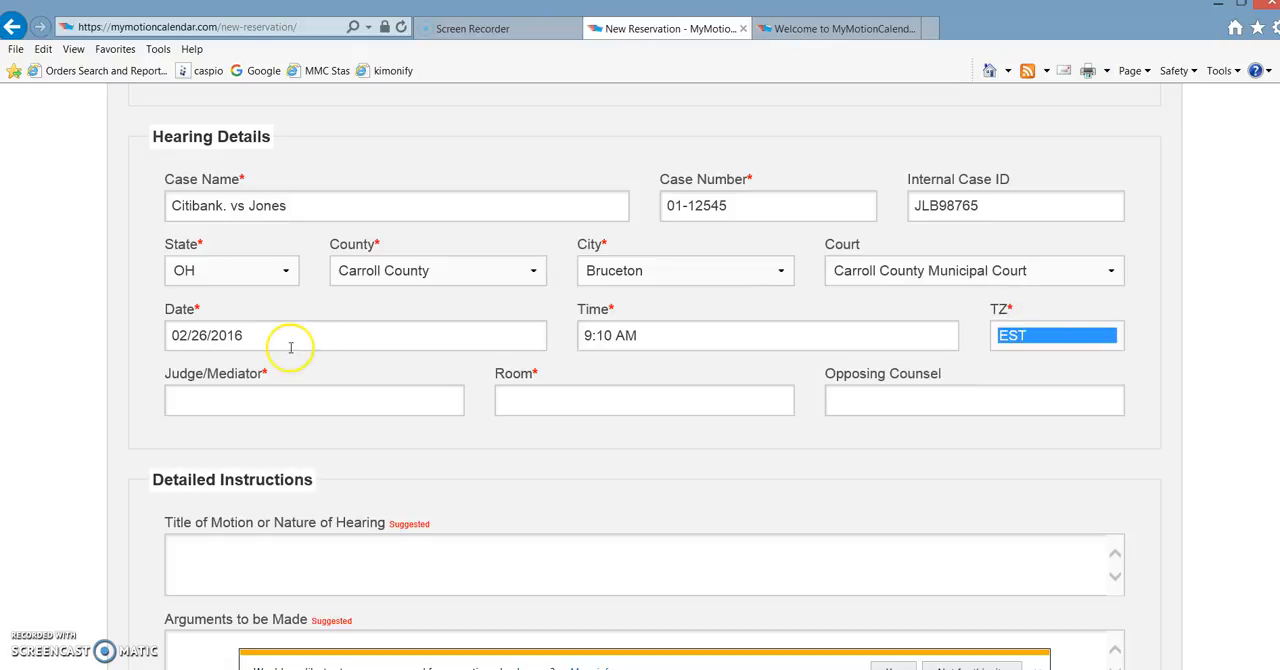
- Enter the judge's name, room 4A and the opposing counsel's name in the Hearing Details section
click(233, 390)
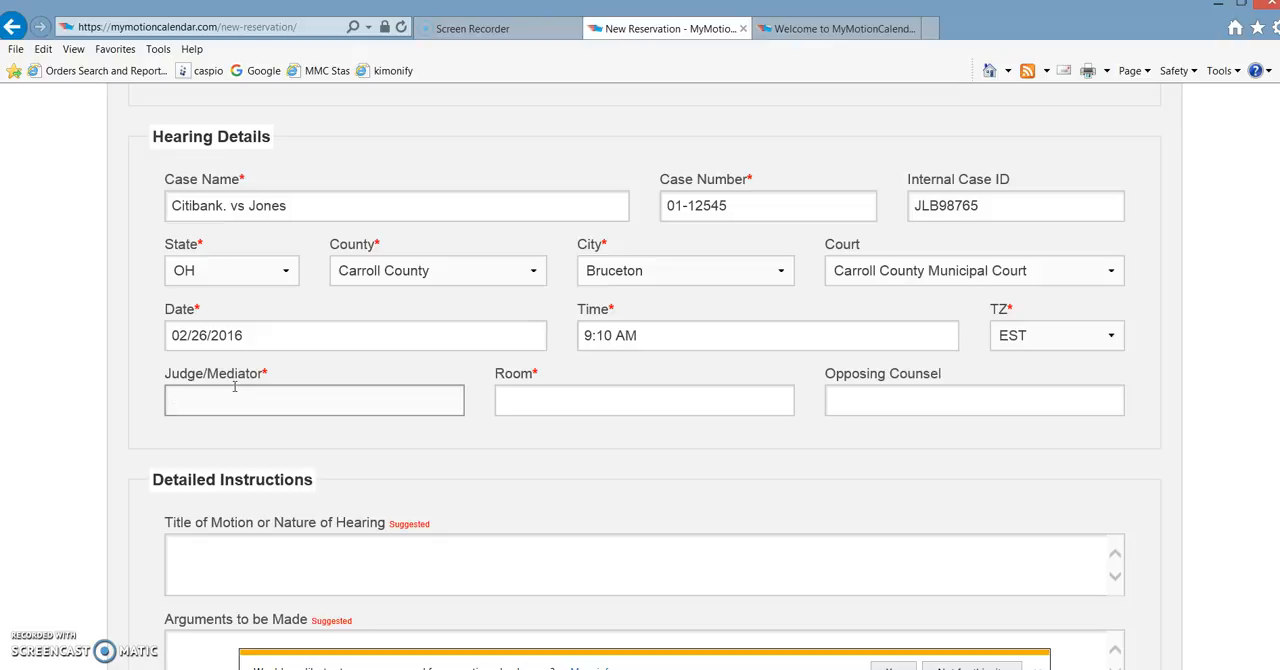
text(Judge Judy)
key(Tab)
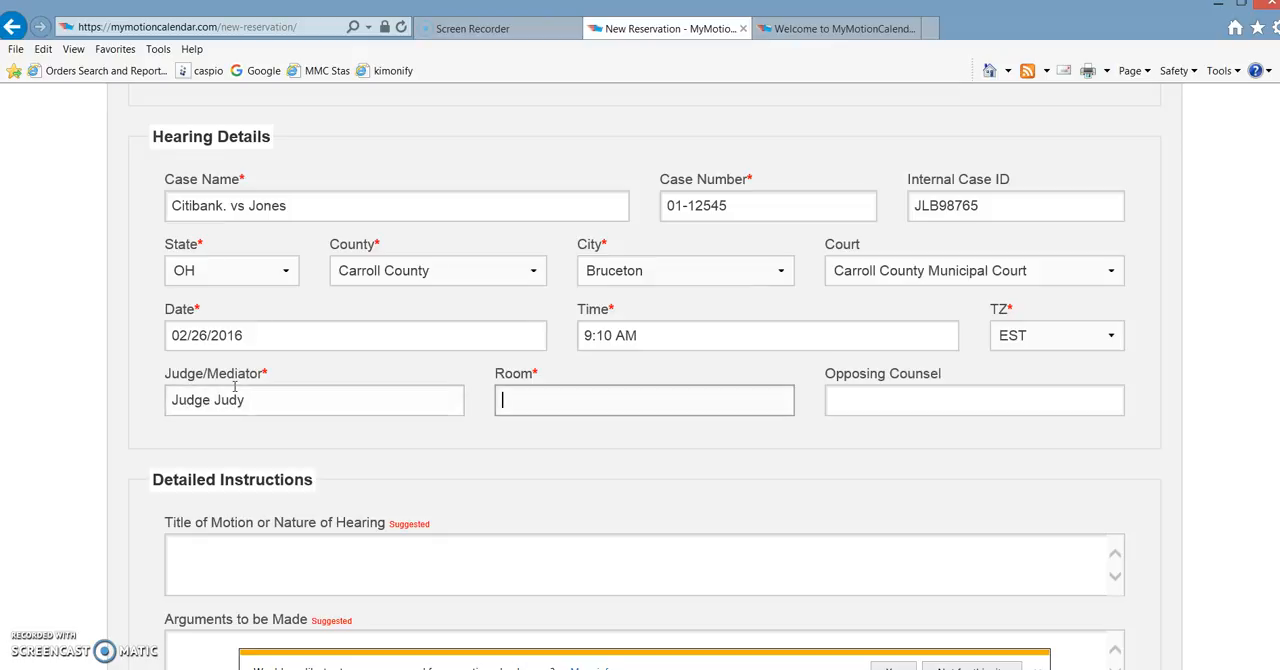
text(4A)
key(Tab)
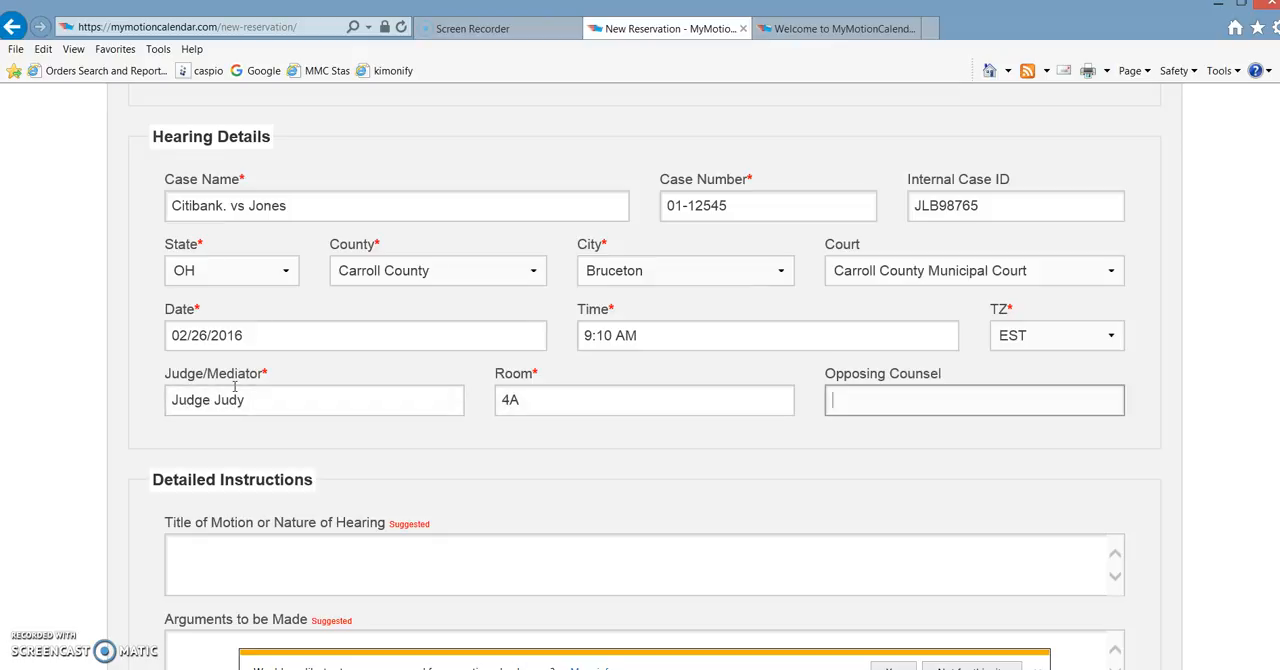
text(Jim Smith)
key(Tab)
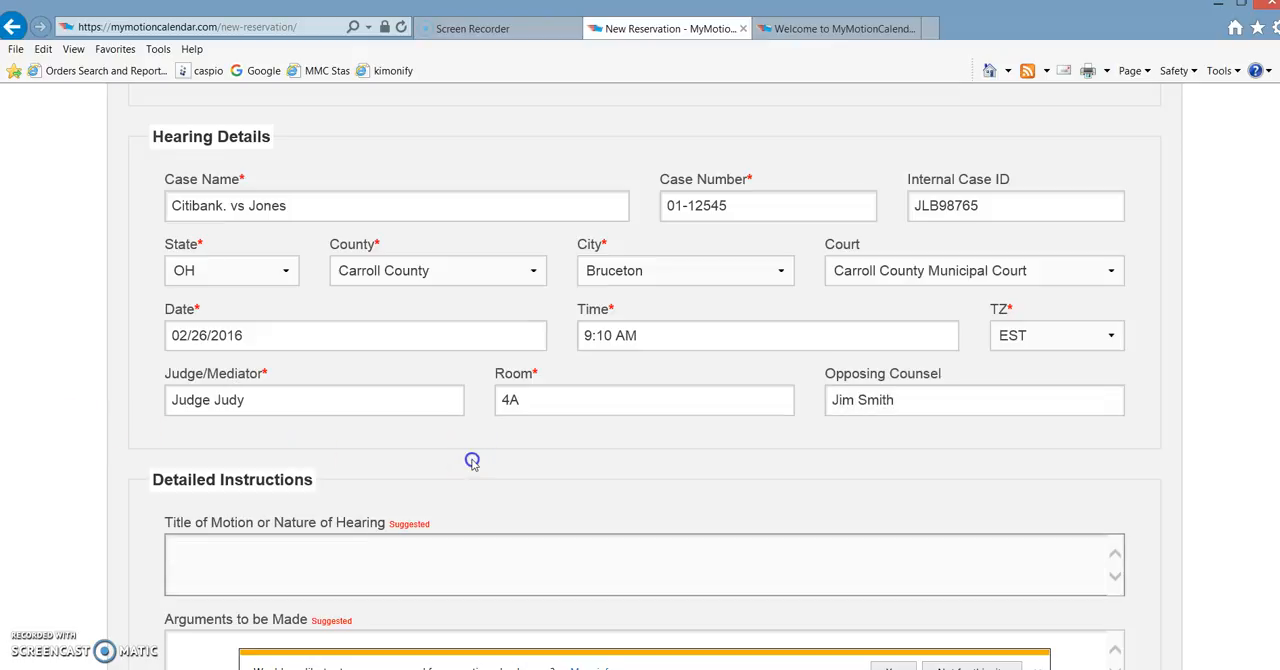
- Go through the Detailed Instructions fields for motion title, arguments, desired outcome and additional information without filling them in
scroll(472, 460, down, 3)
scroll(474, 465, down, 2)
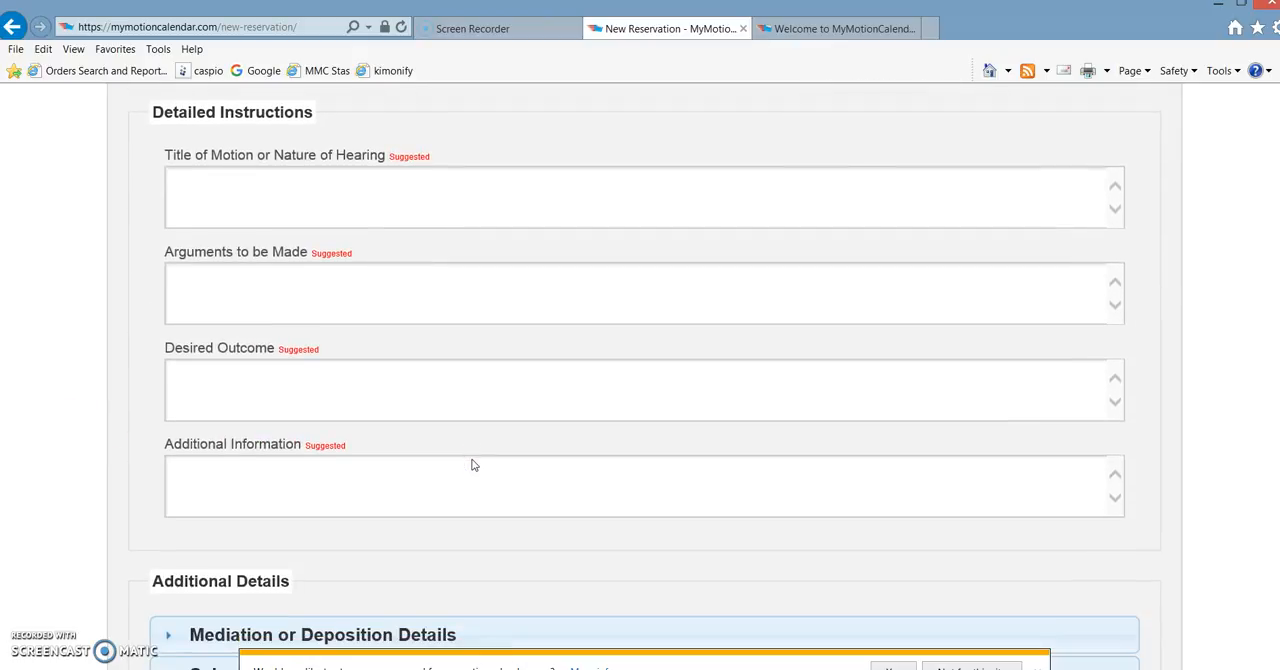
click(390, 194)
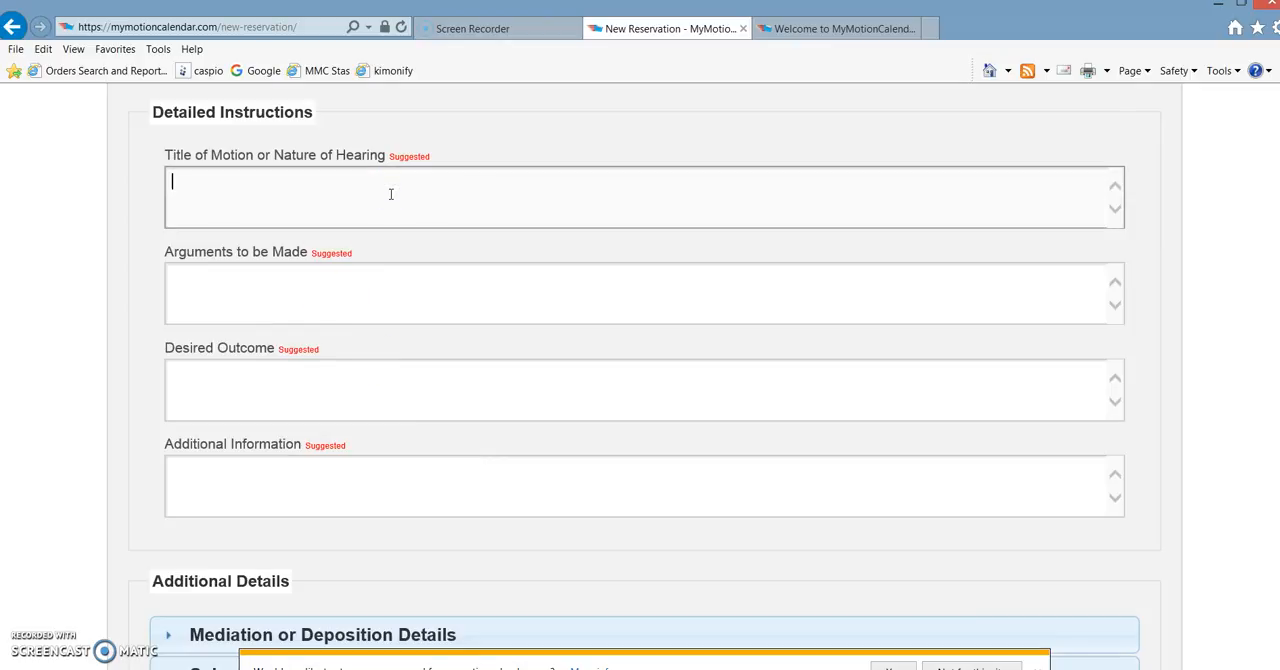
click(283, 288)
click(241, 375)
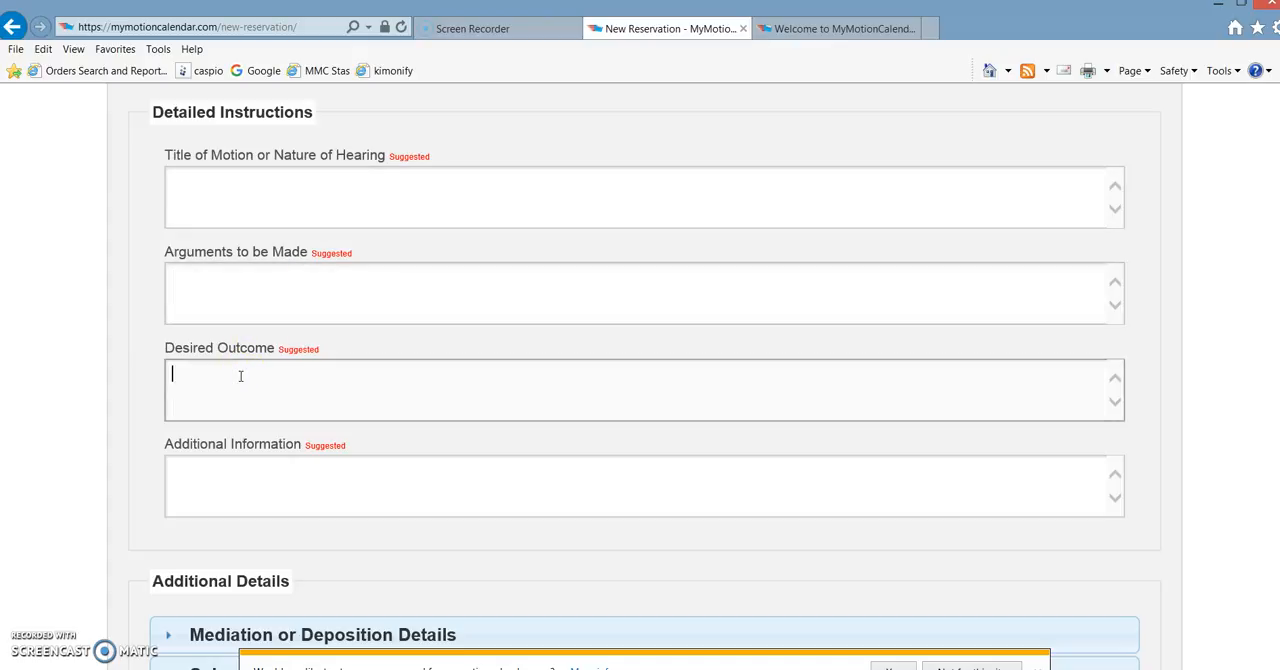
right_click(244, 474)
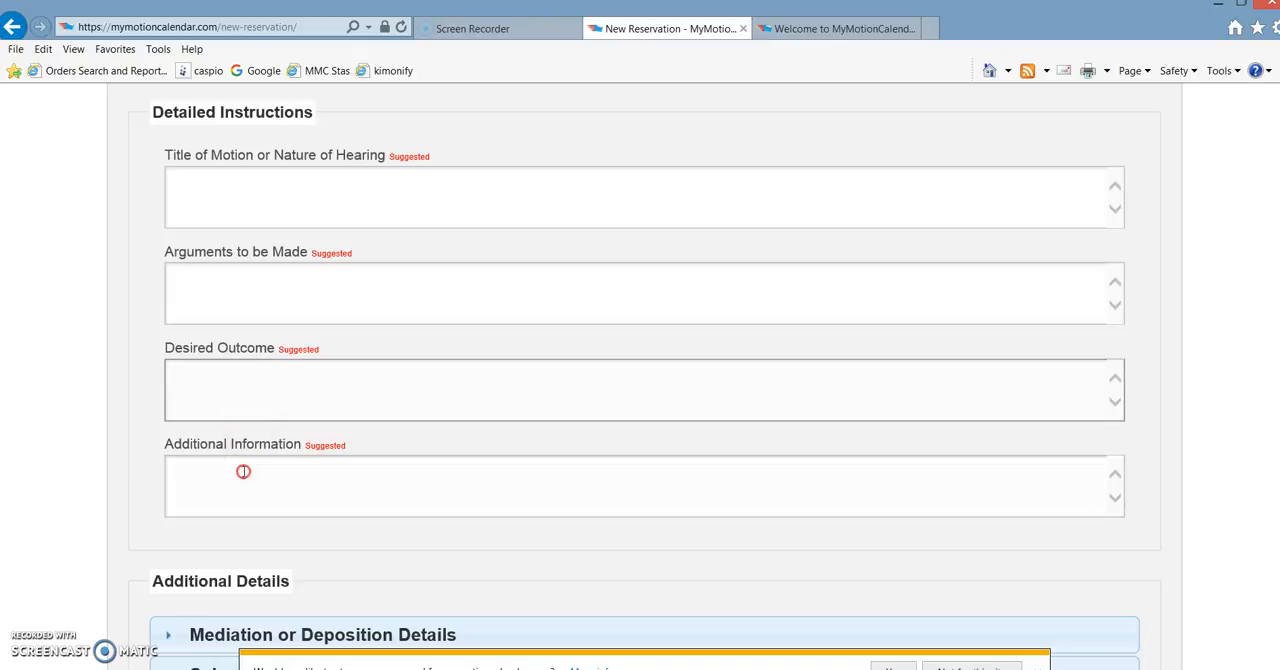
click(307, 469)
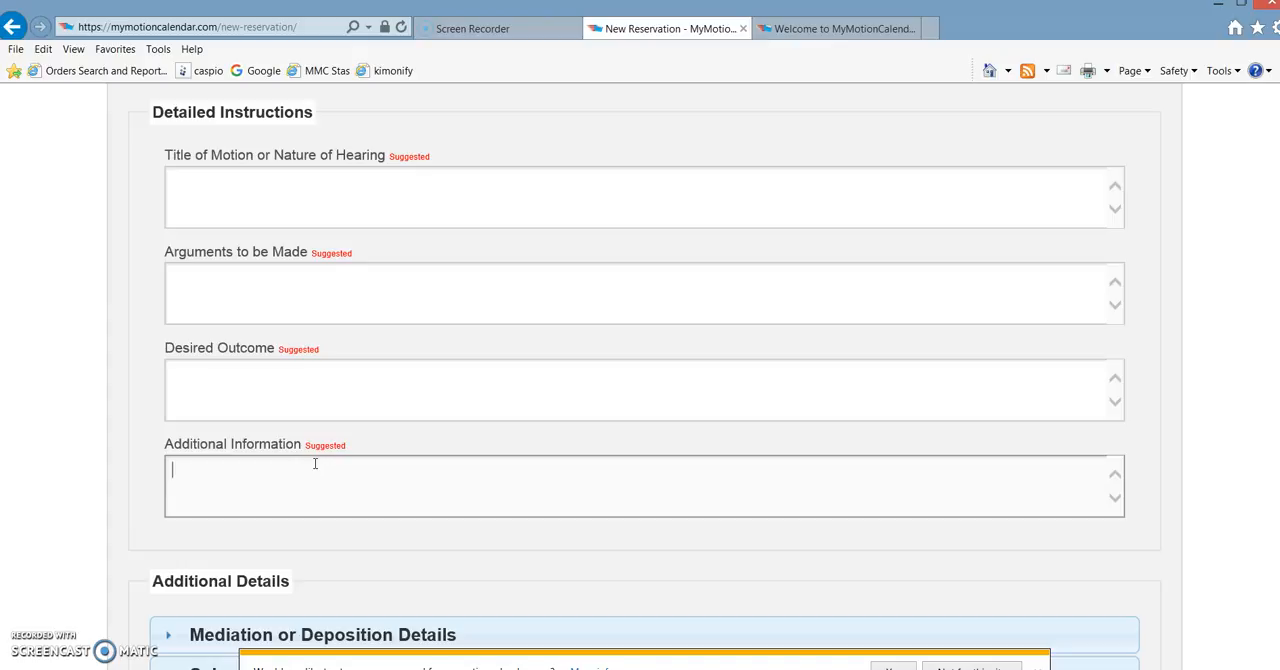
click(70, 567)
- Expand Mediation or Deposition Details and look through its location, corporate representative and mediator contact fields
scroll(70, 567, down, 3)
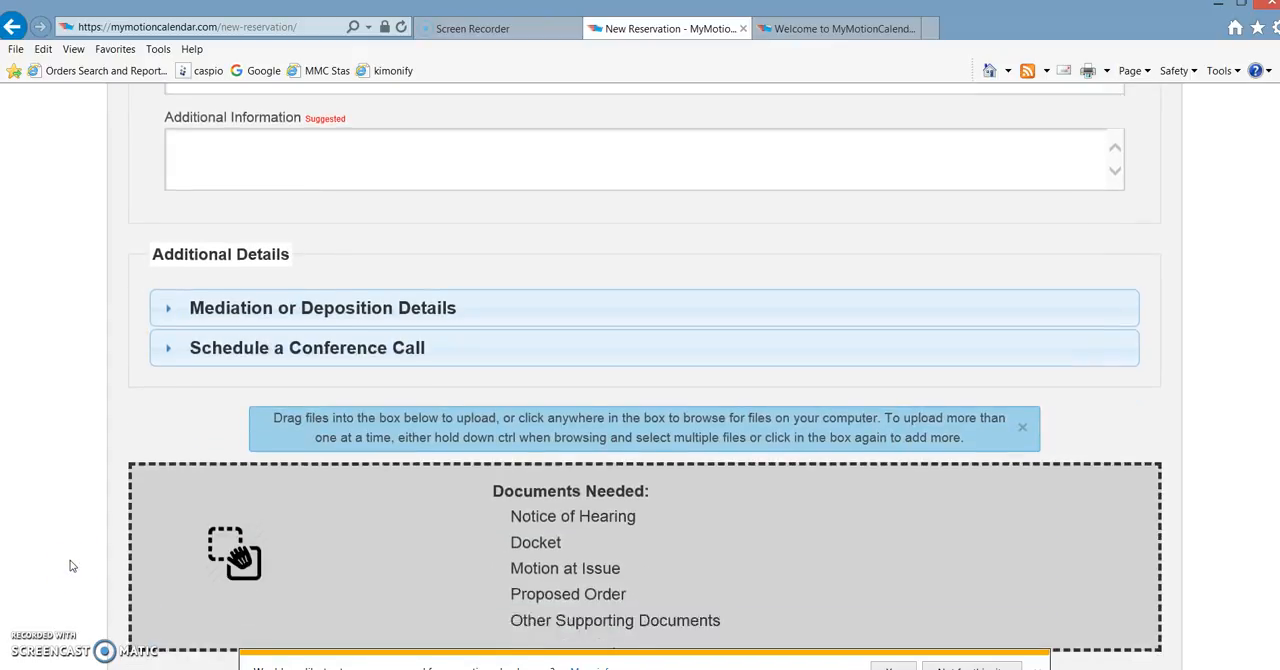
scroll(70, 566, down, 1)
click(358, 192)
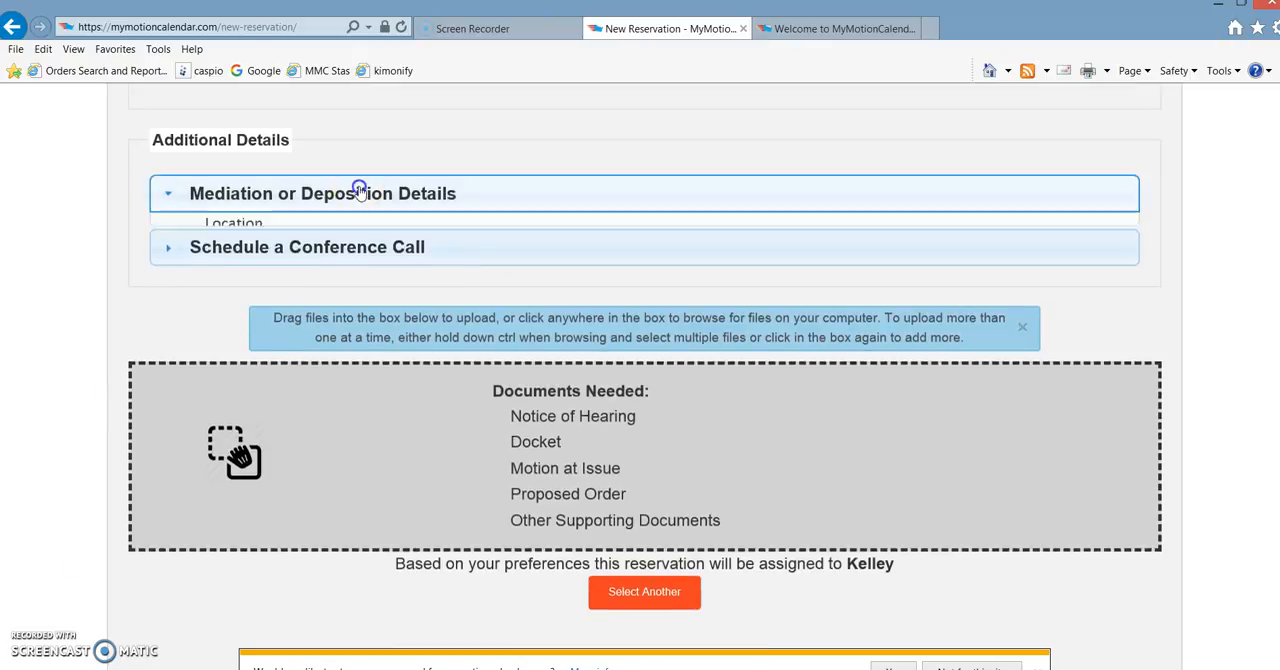
click(290, 282)
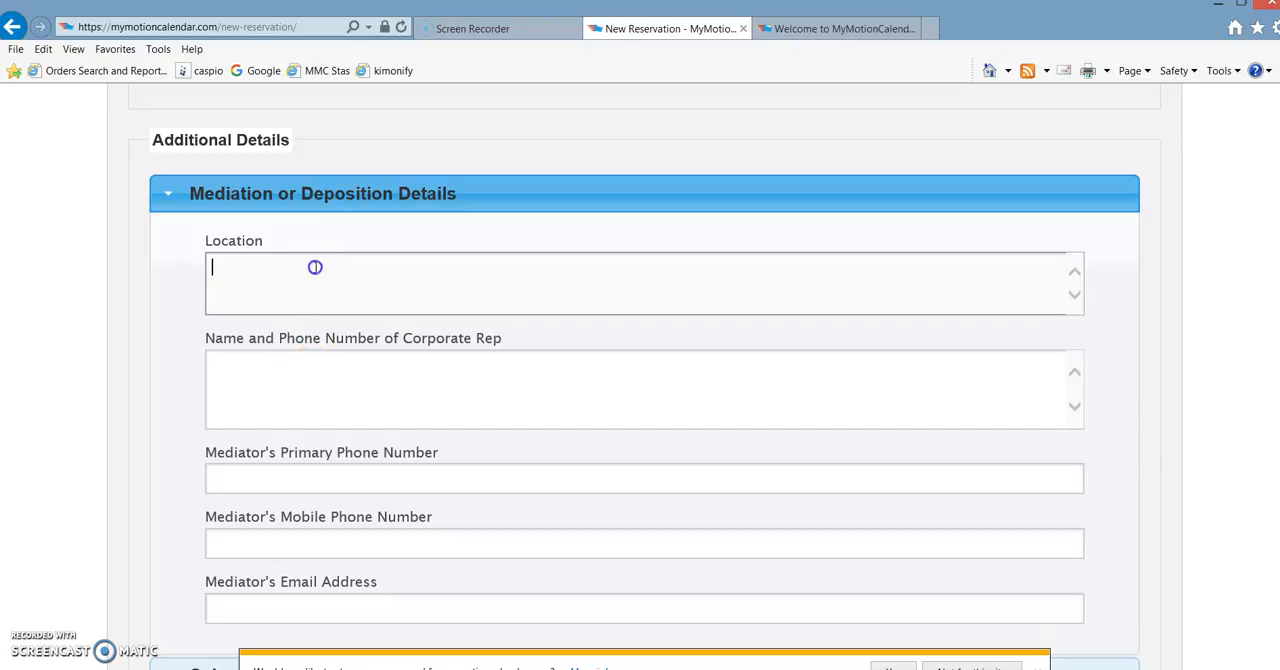
click(344, 398)
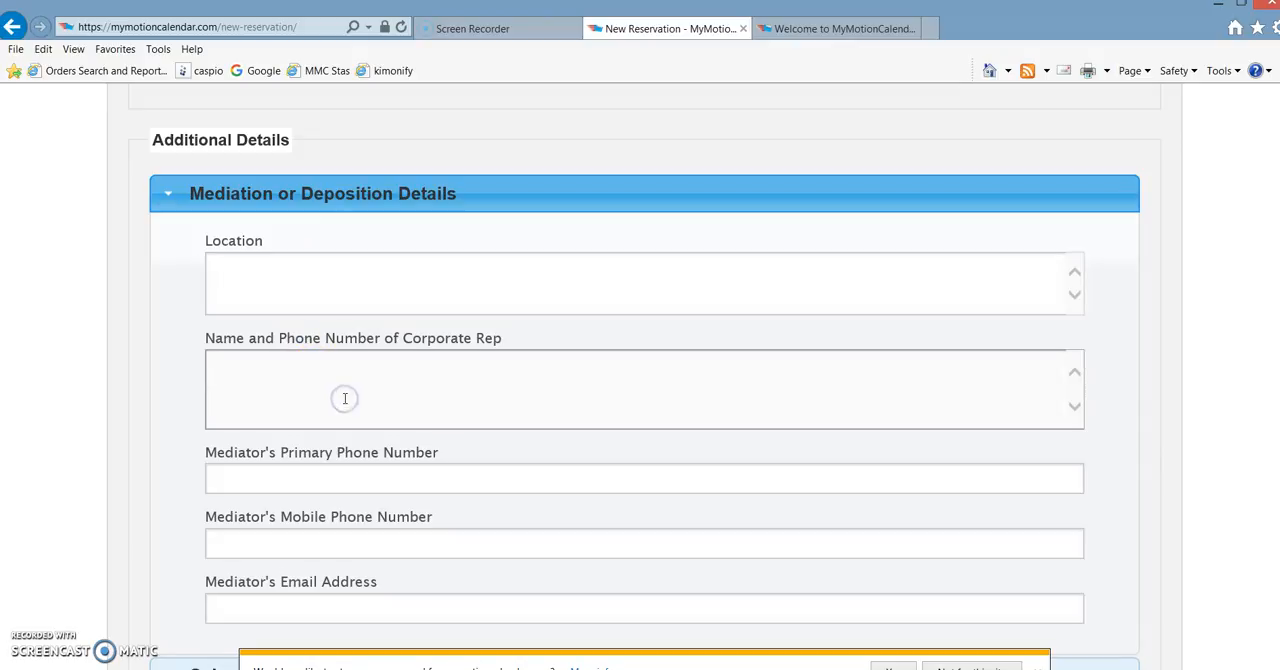
click(272, 480)
click(300, 540)
click(301, 602)
click(160, 587)
- Expand Schedule a Conference Call and set the conference date to 02/24/2016
scroll(163, 584, down, 5)
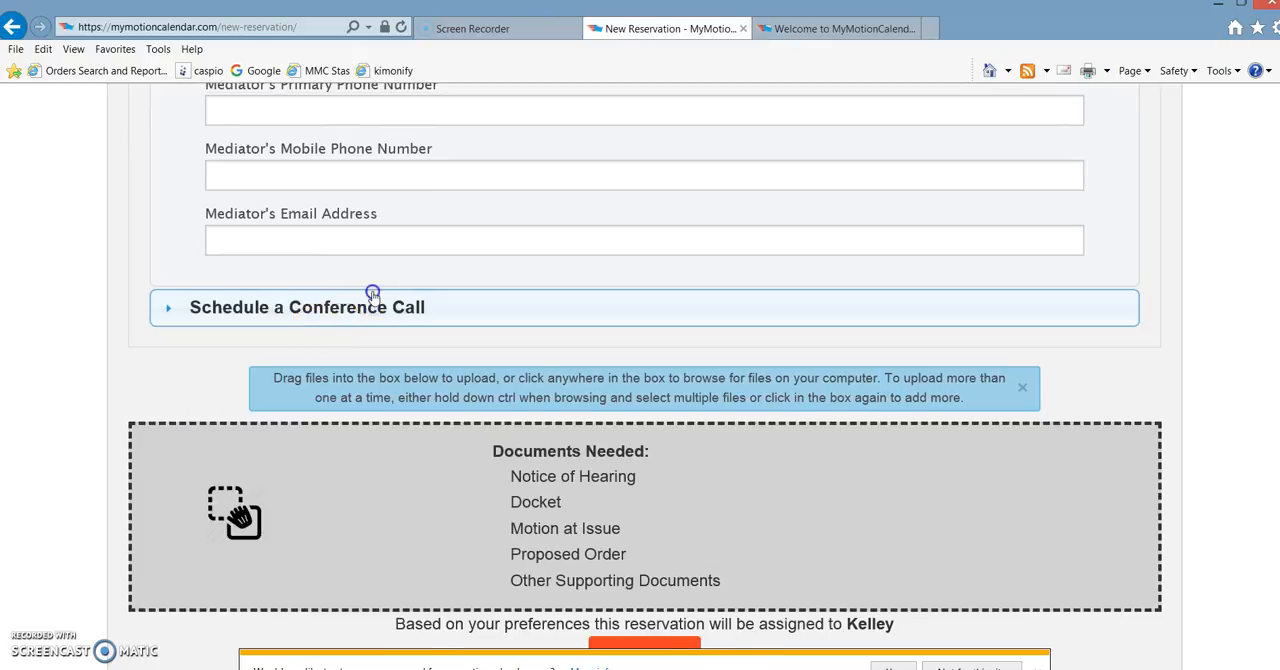
scroll(370, 289, down, 3)
scroll(374, 298, up, 3)
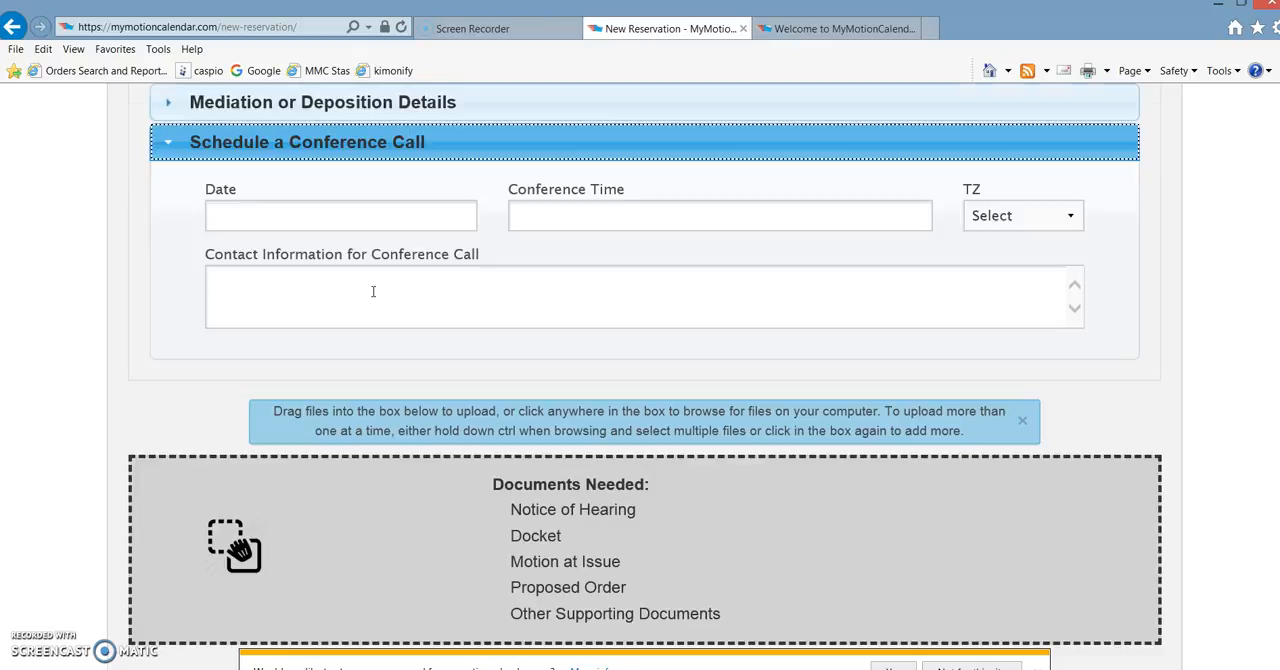
click(360, 216)
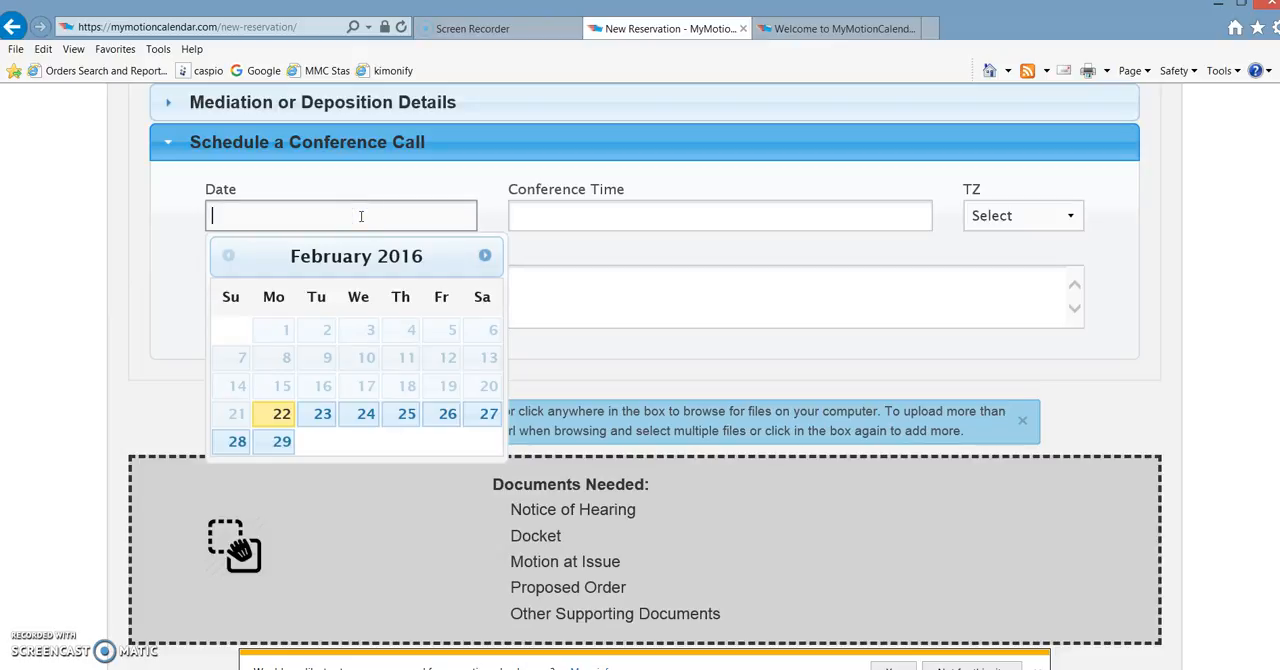
click(372, 415)
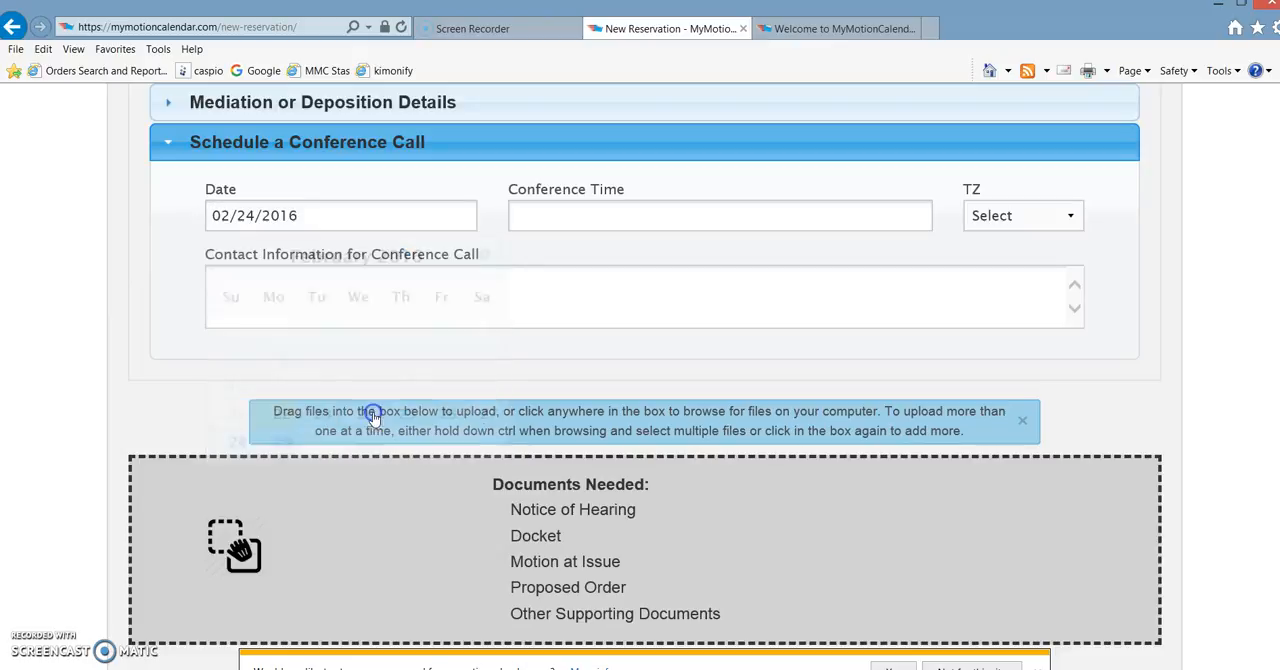
- Set the conference call time to 3:10 PM and its time zone to EST
click(738, 209)
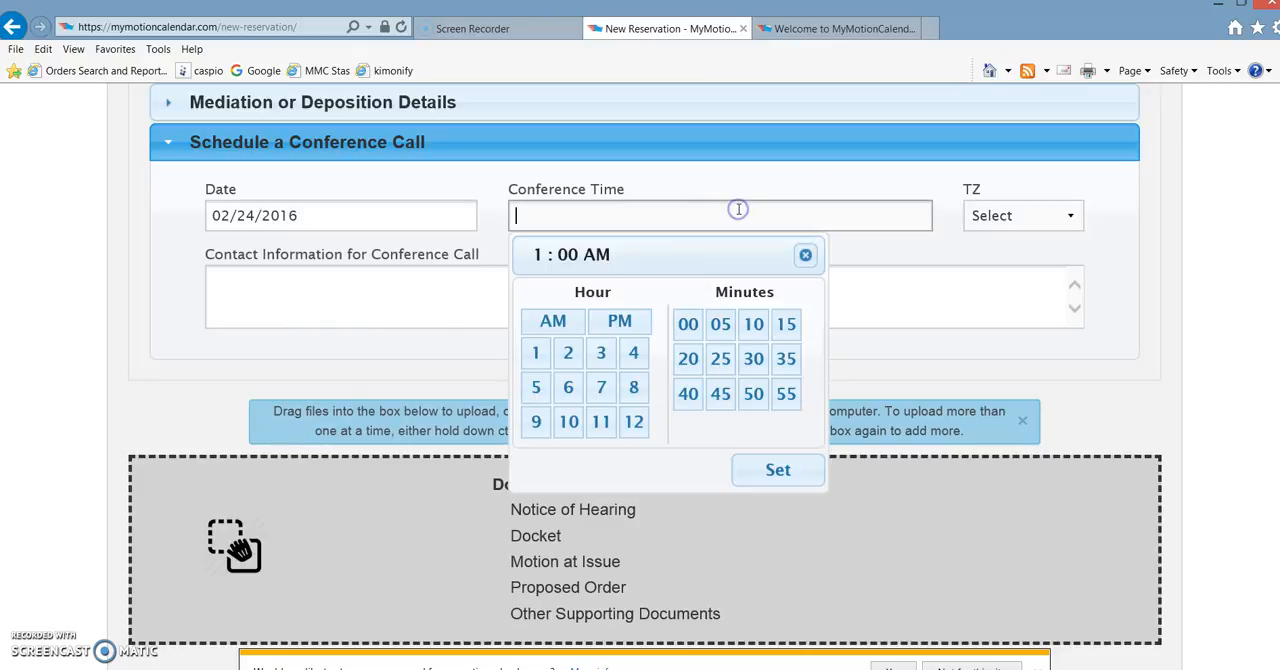
click(600, 357)
click(643, 320)
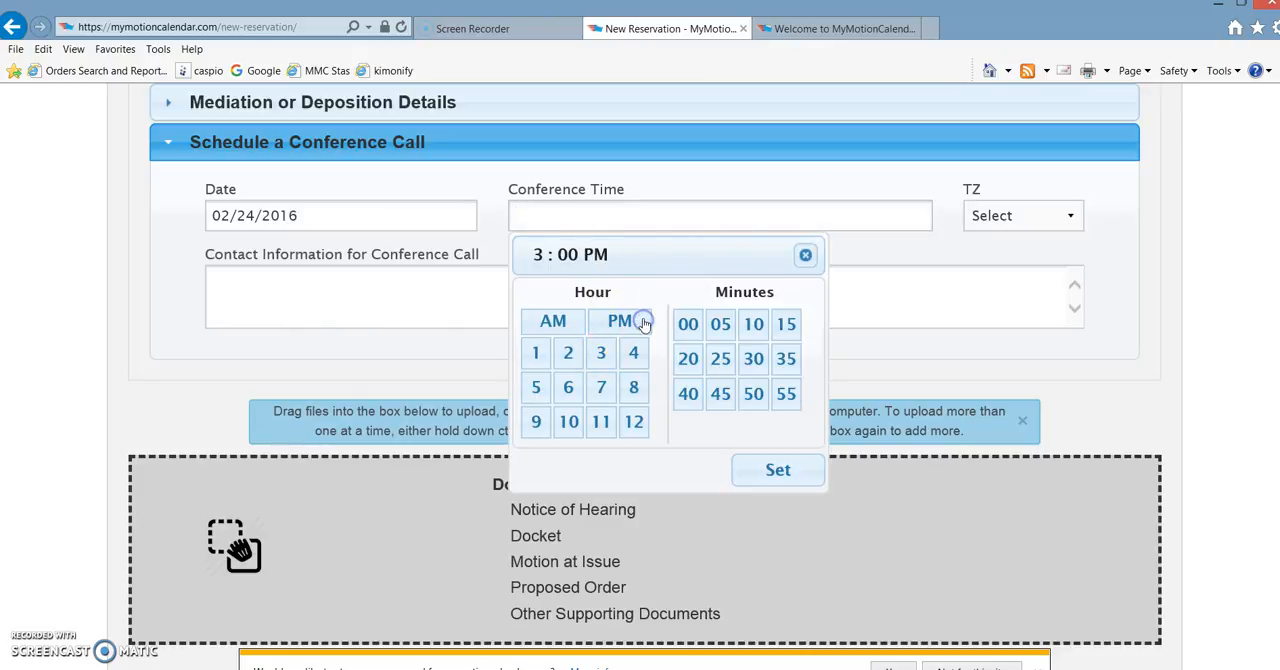
click(753, 326)
click(778, 470)
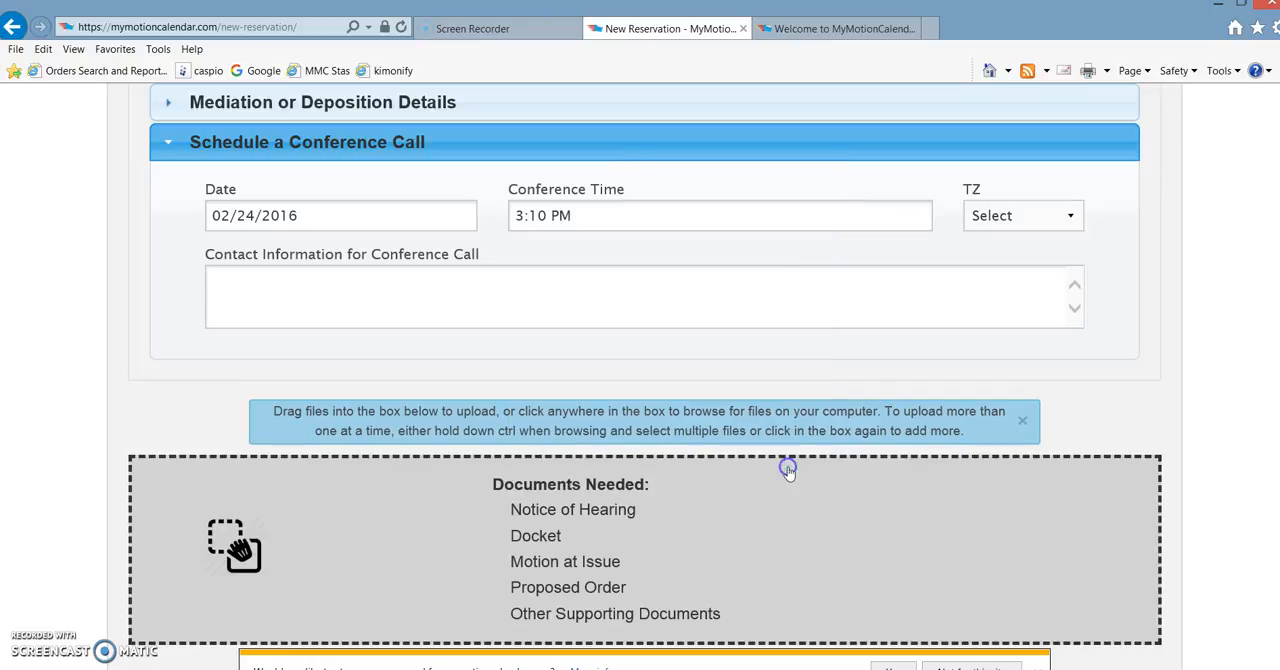
click(1063, 215)
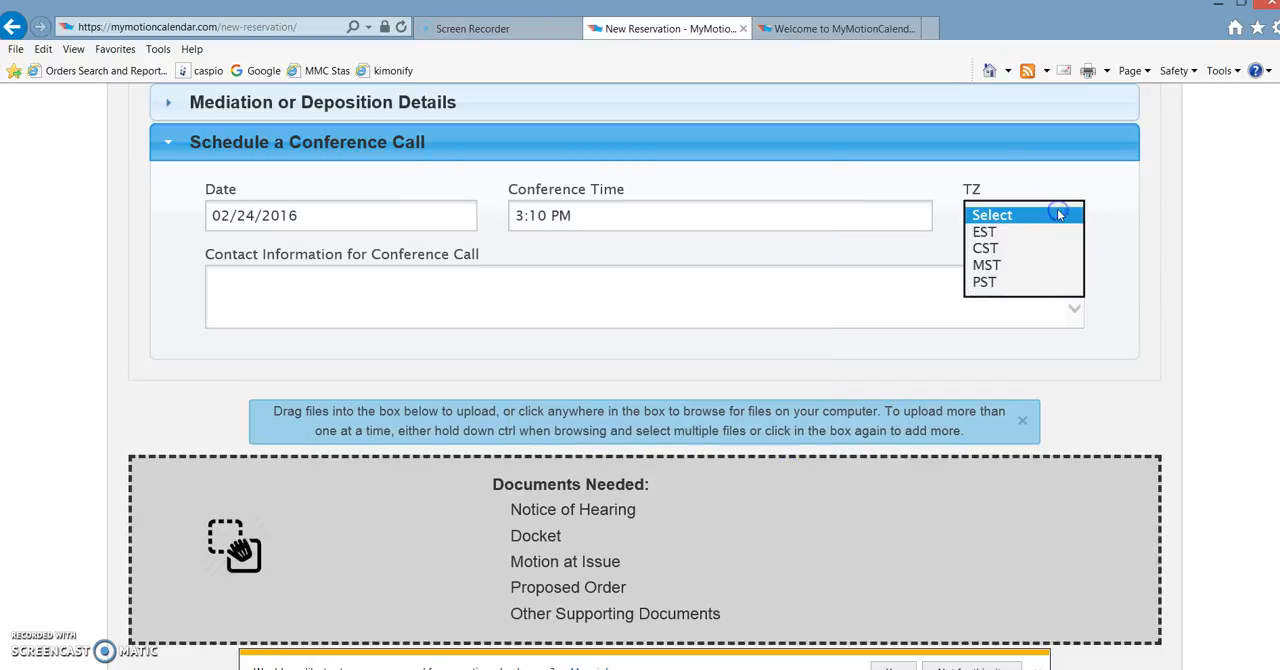
click(996, 233)
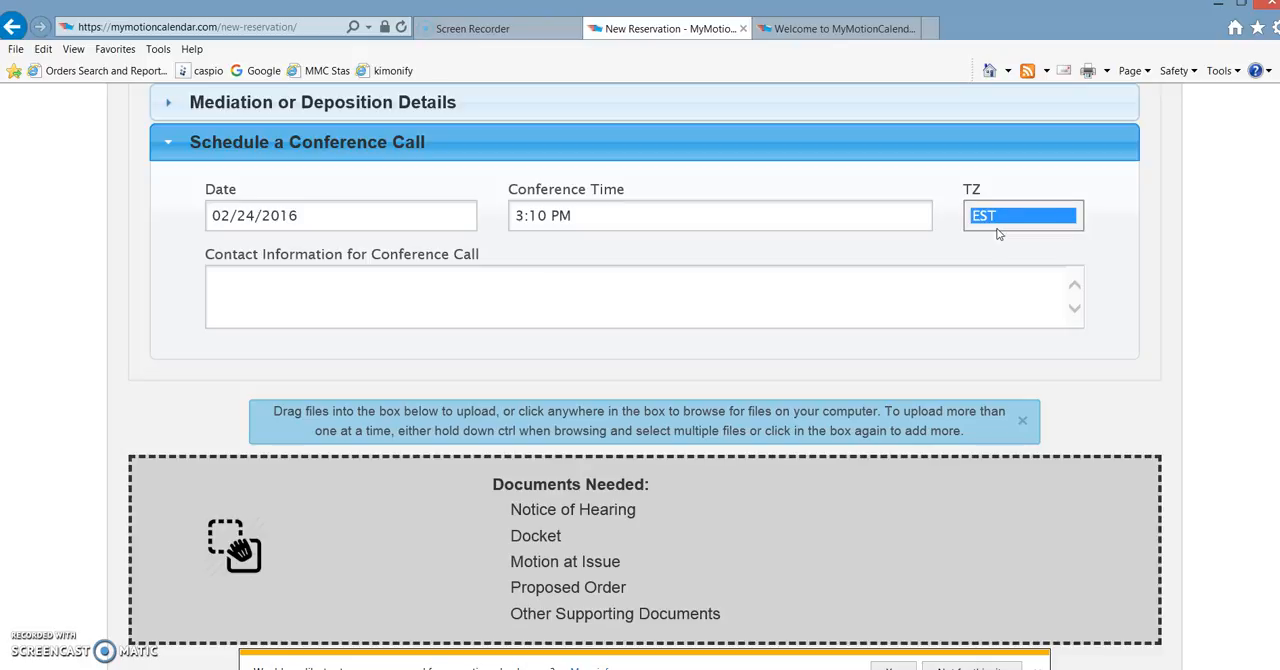
- Enter the contact's name and the start of the phone number as the contact information for the conference call
click(541, 309)
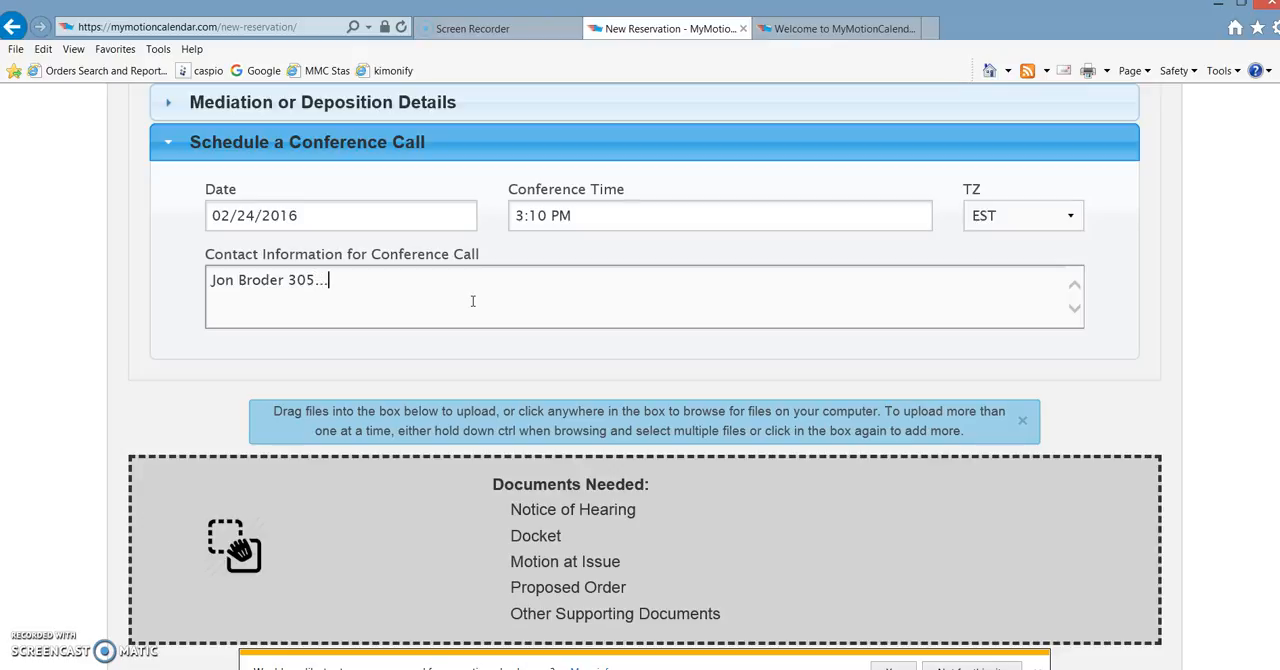
click(1212, 385)
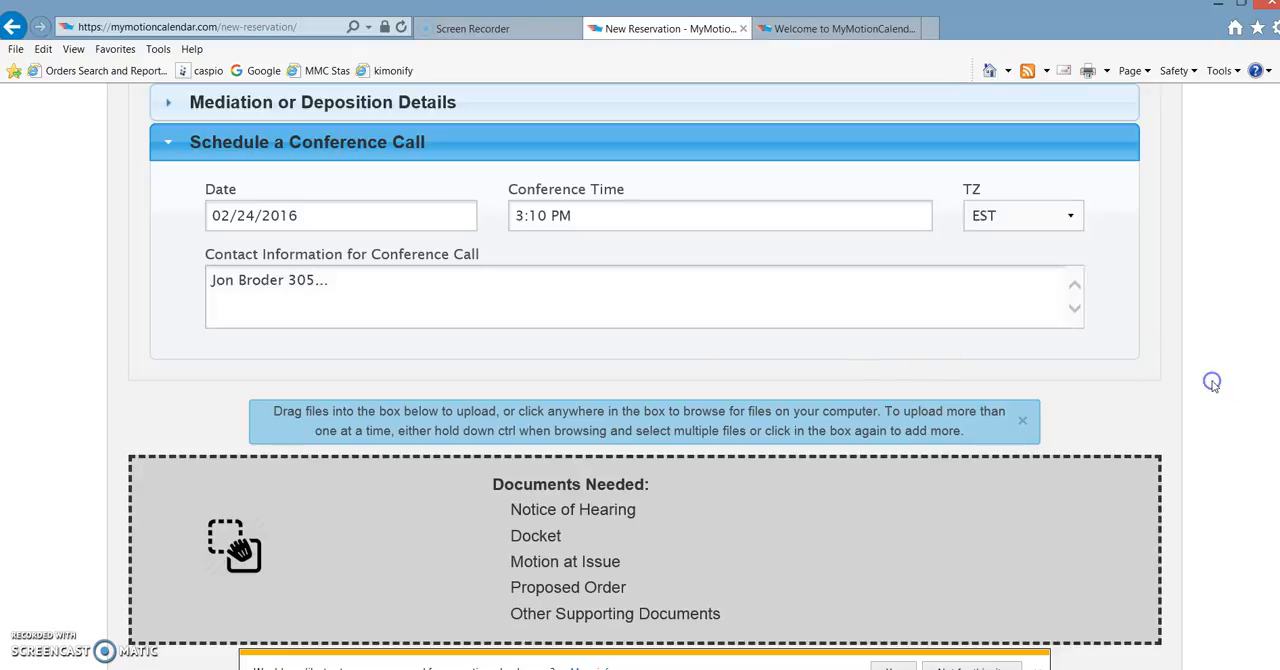
- Look over the Documents Needed upload area and its file chooser without selecting a file
scroll(1213, 385, down, 1)
scroll(1212, 385, down, 2)
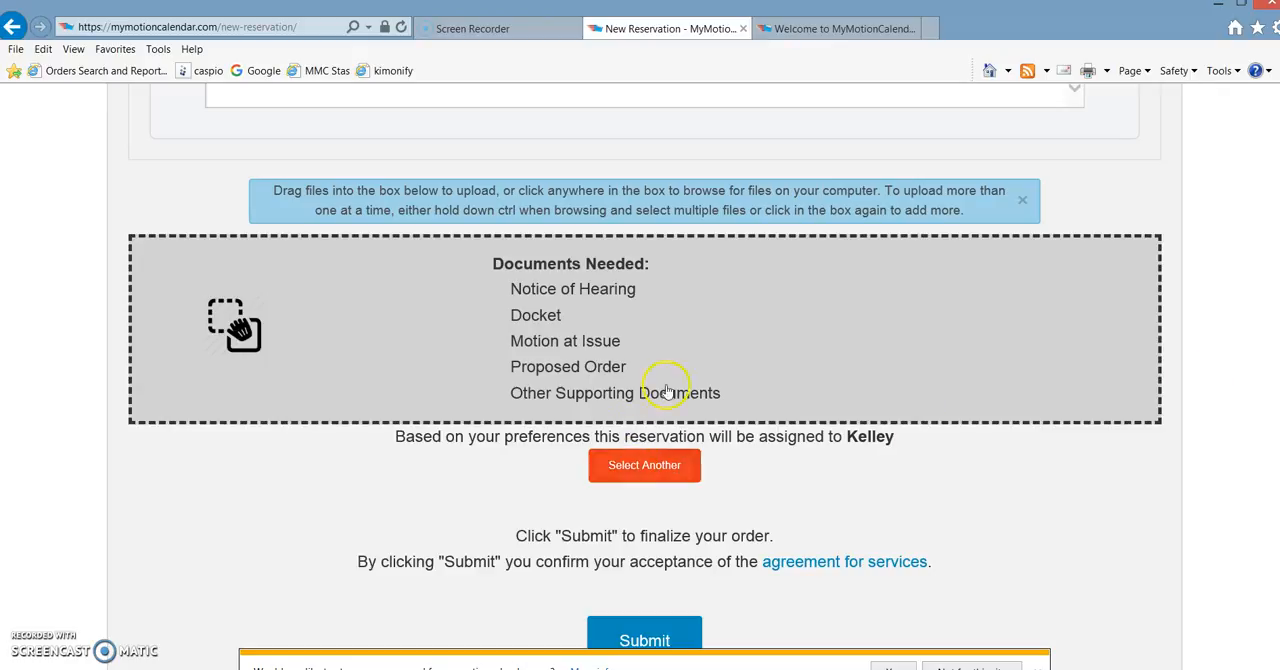
click(742, 316)
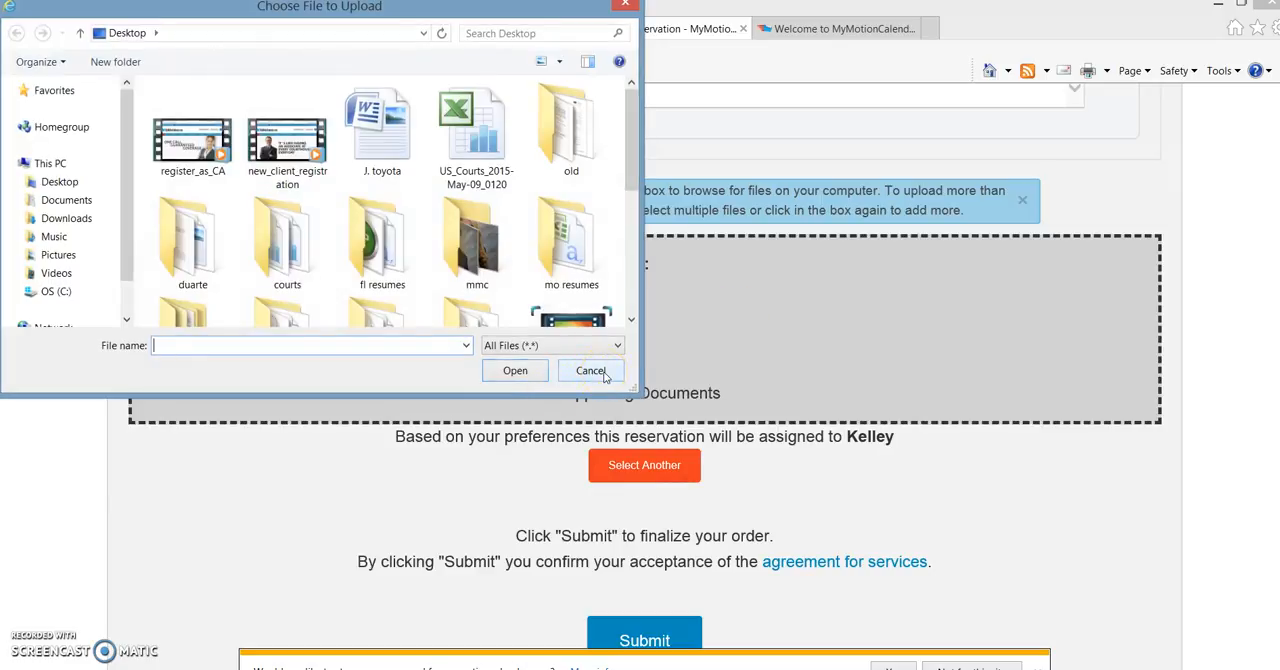
click(601, 374)
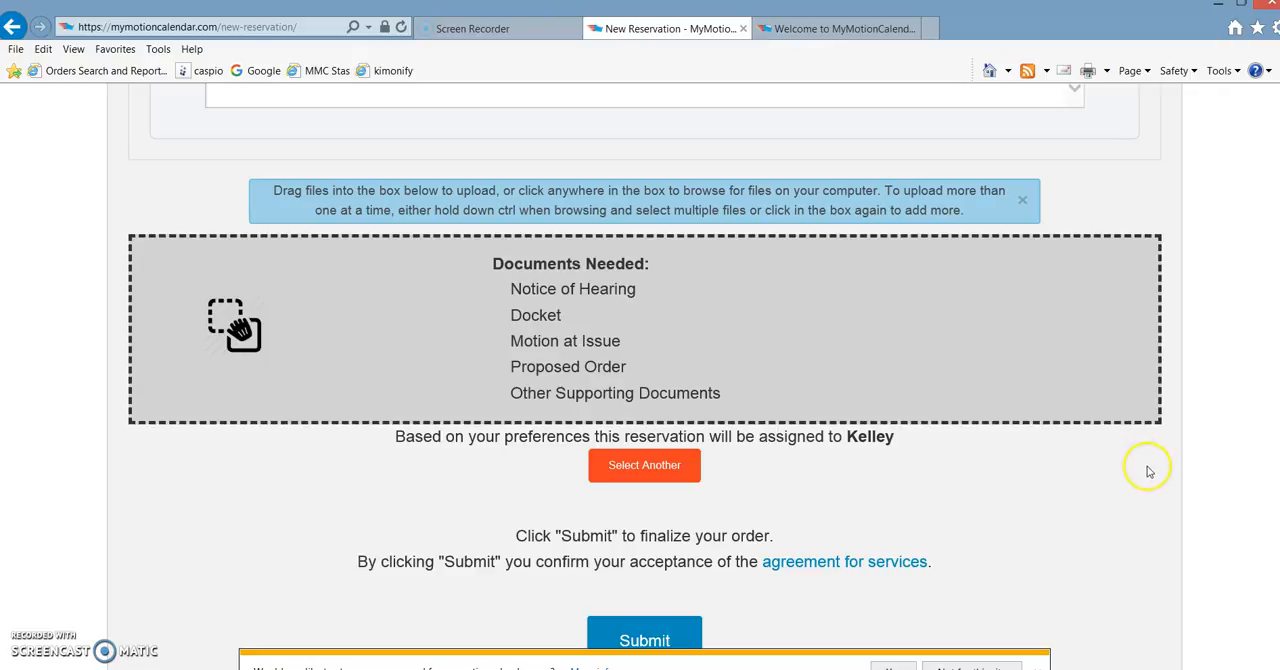
- Submit the new reservation, keeping the attorney assigned by preference
scroll(1148, 484, down, 3)
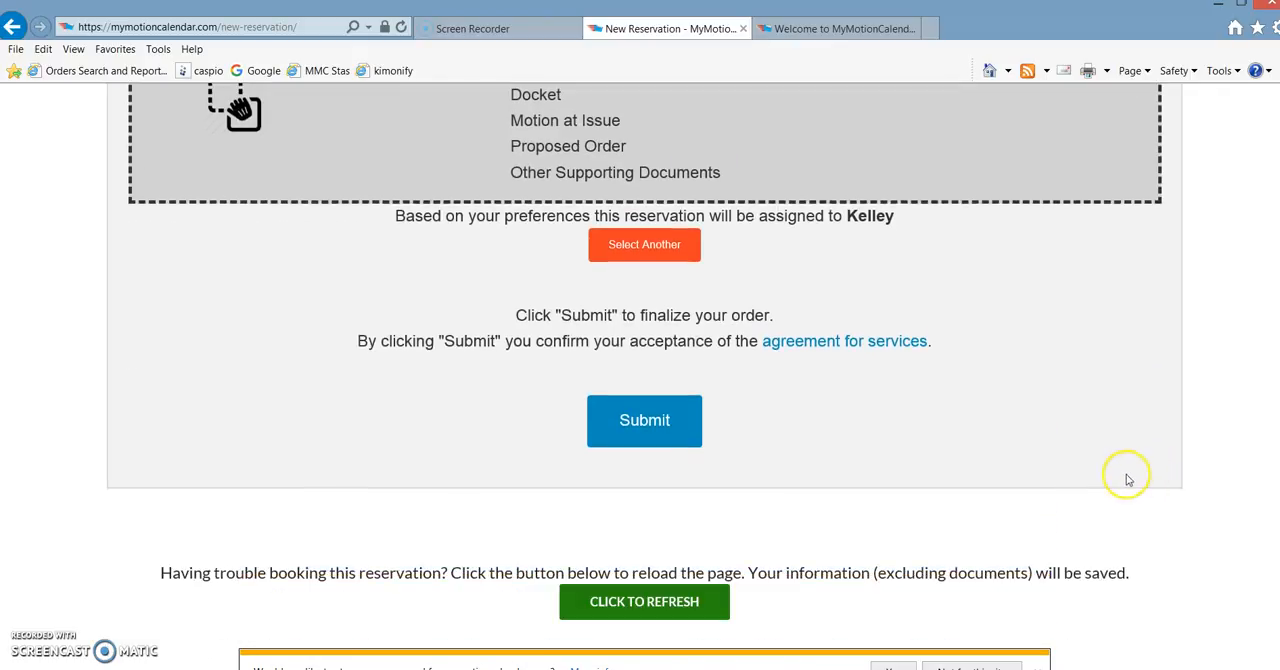
click(637, 424)
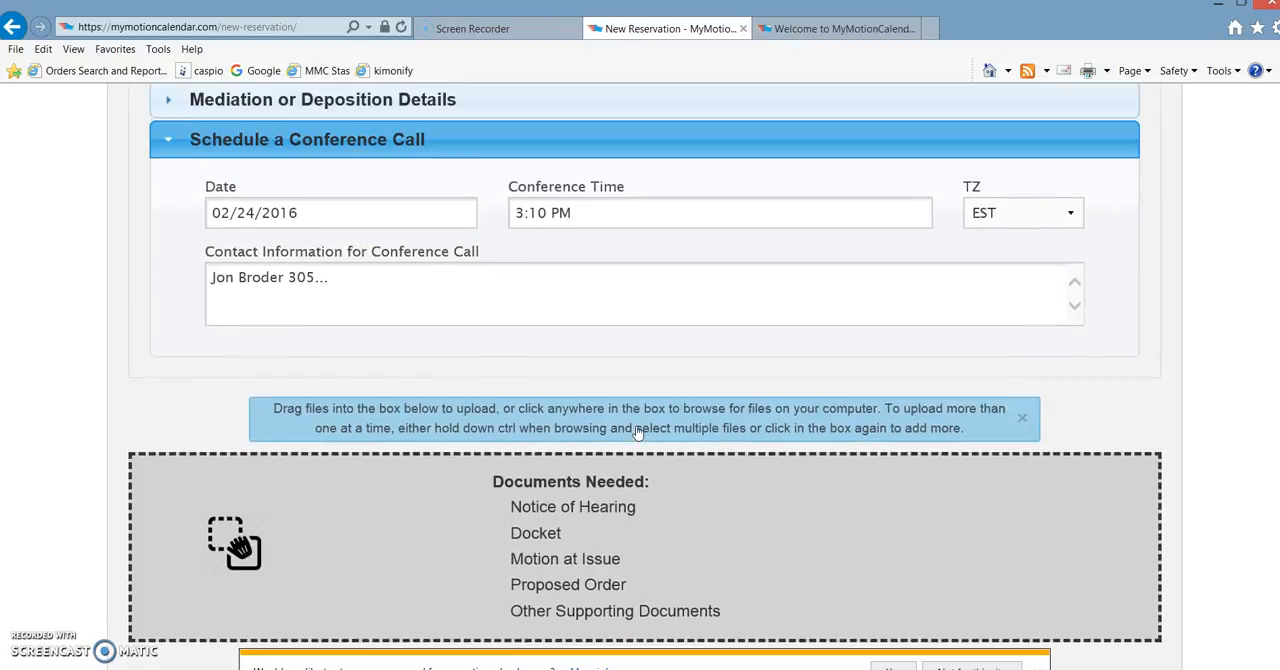